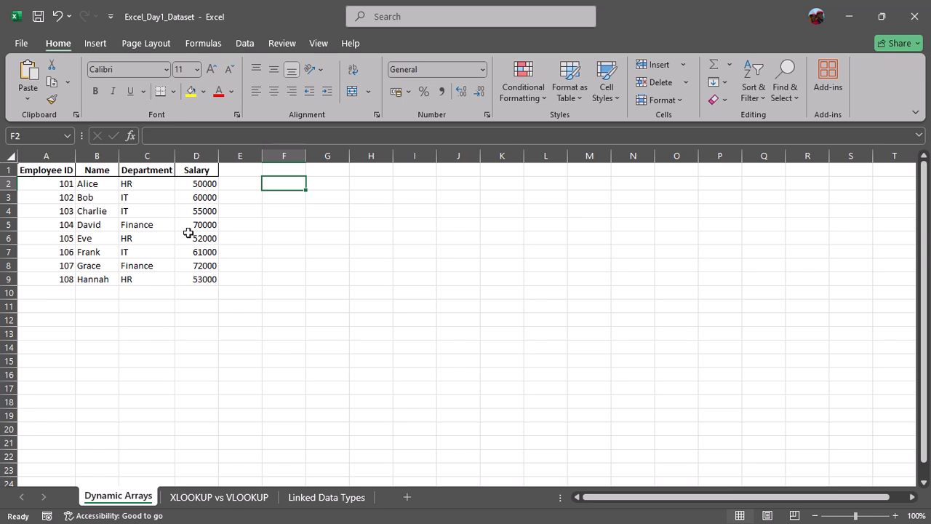
Enter the heading SORT in cell F1.
left_click(280, 166)
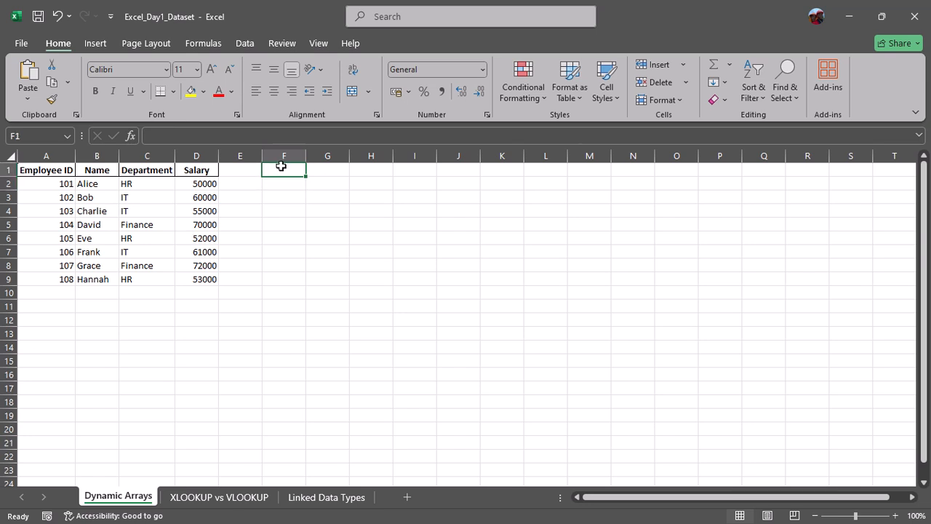
double_click(282, 167)
type("S")
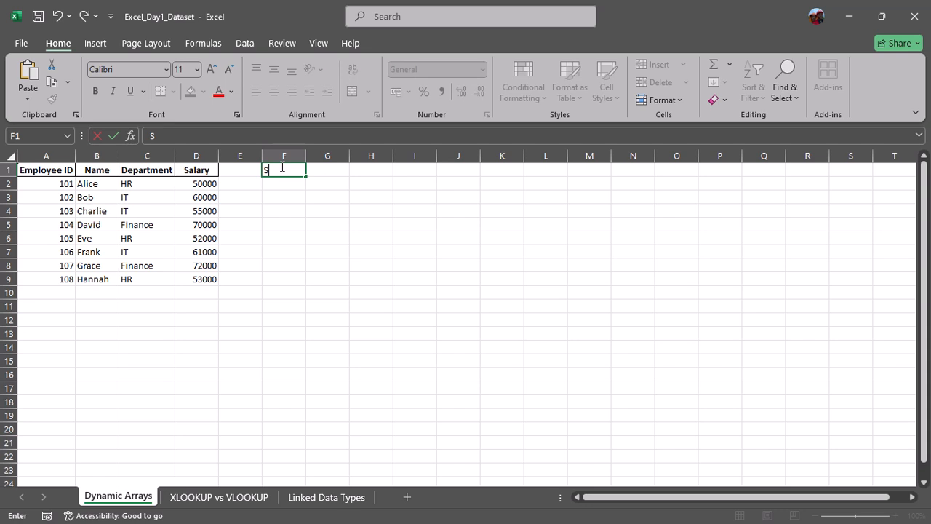
type("ORT")
key("Return")
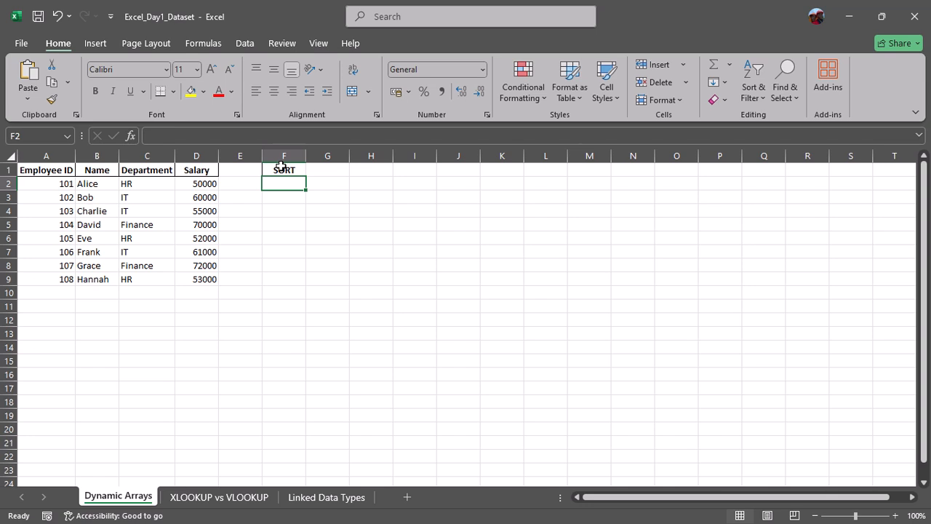
Enter =SORT(A2:D9,4,-1) in cell F2 to list the employee records by salary in descending order.
type("=S")
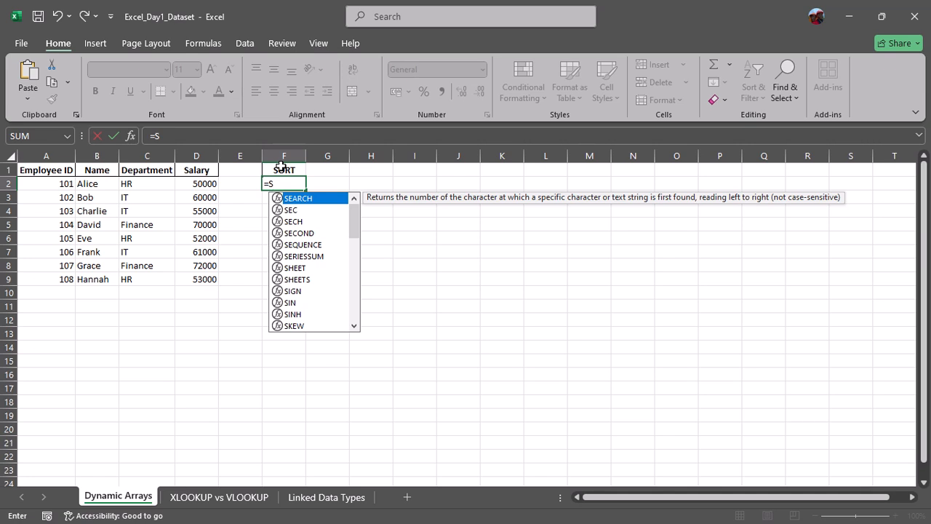
type("ORT")
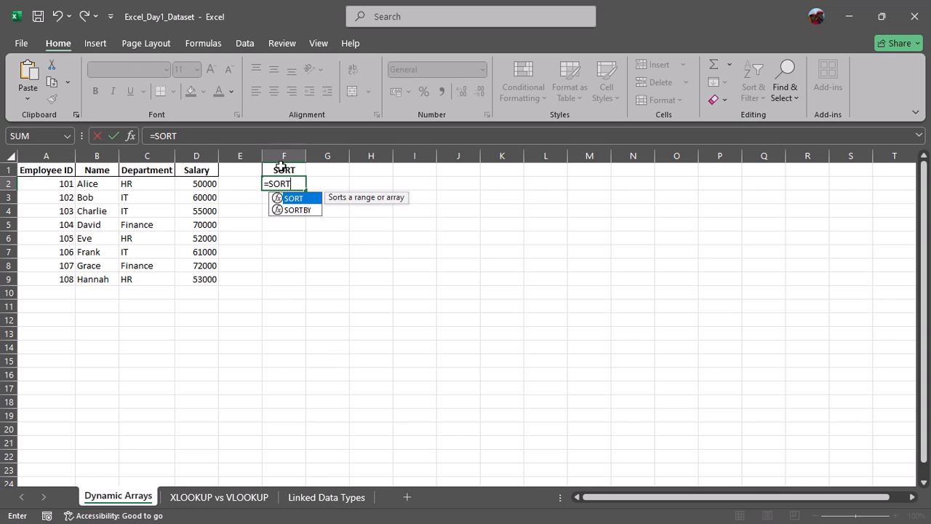
double_click(305, 198)
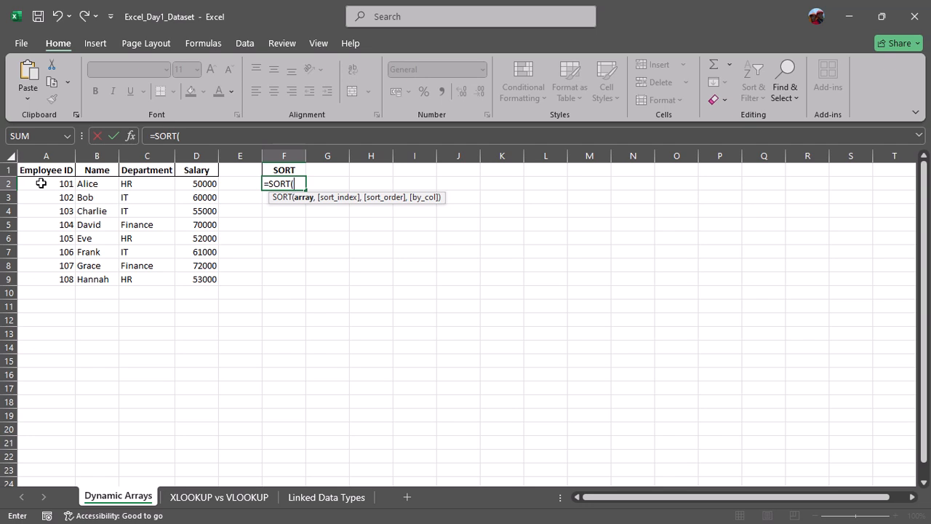
left_click_drag(41, 183, 216, 278)
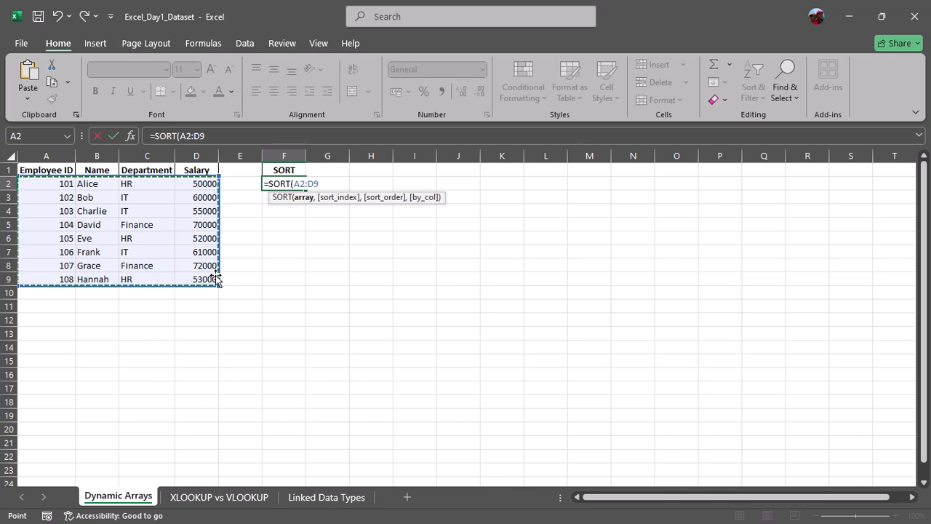
type(",")
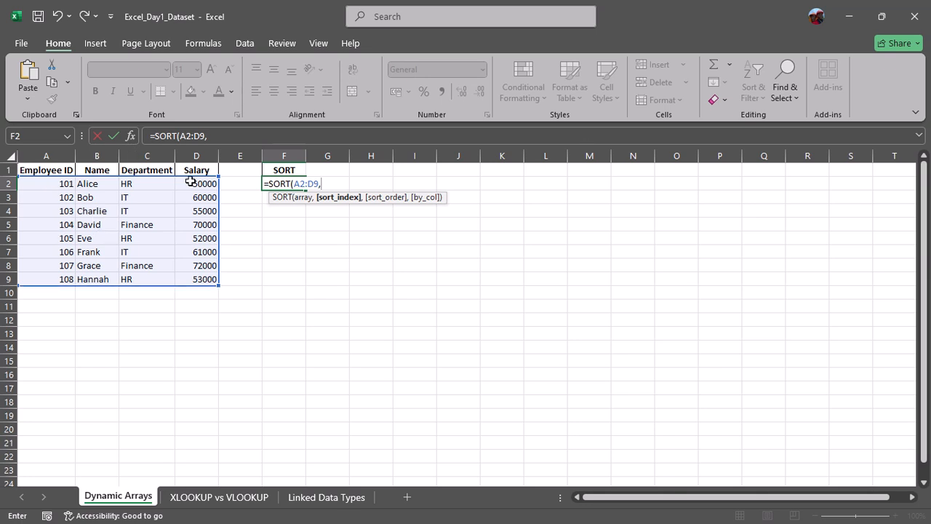
type("4,")
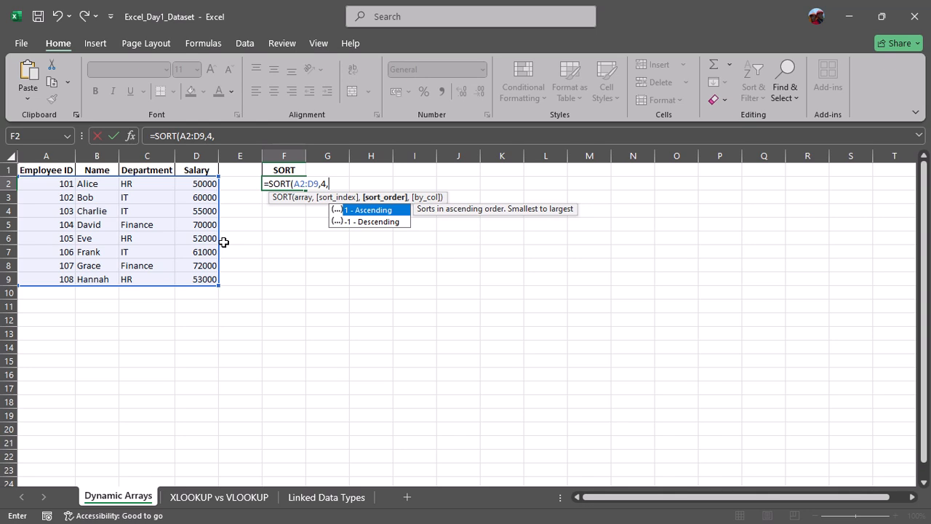
type("-1")
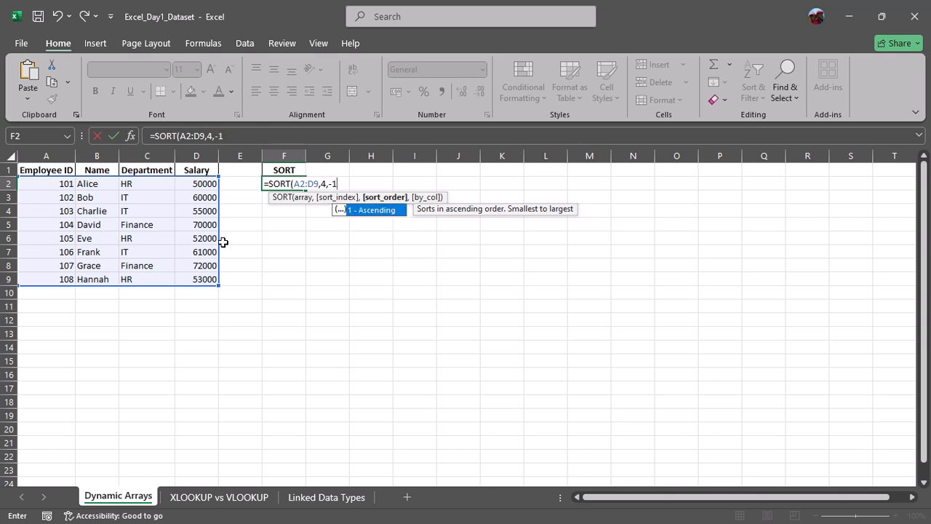
type(")")
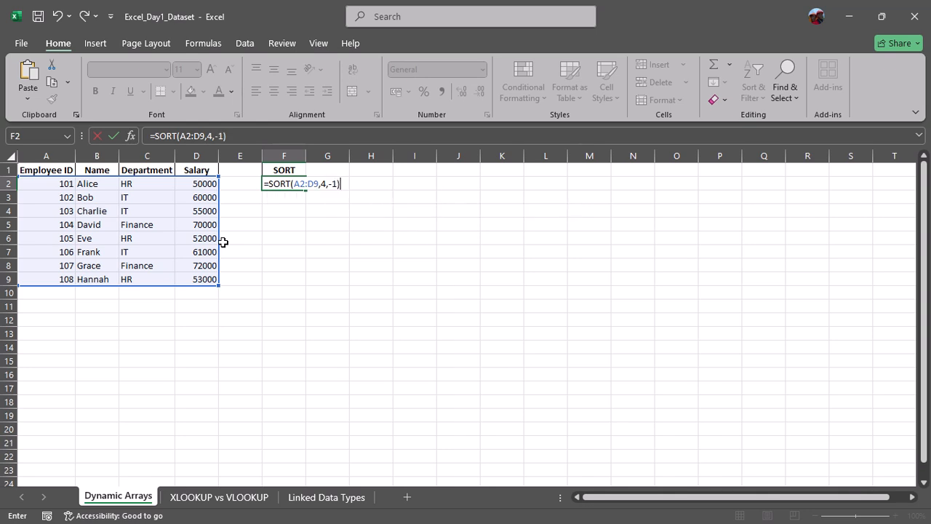
key("Return")
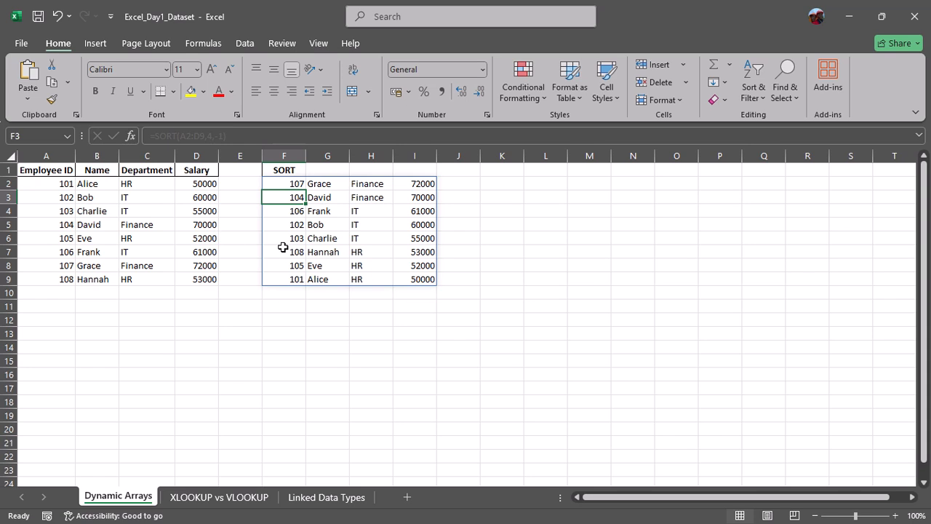
left_click(419, 183)
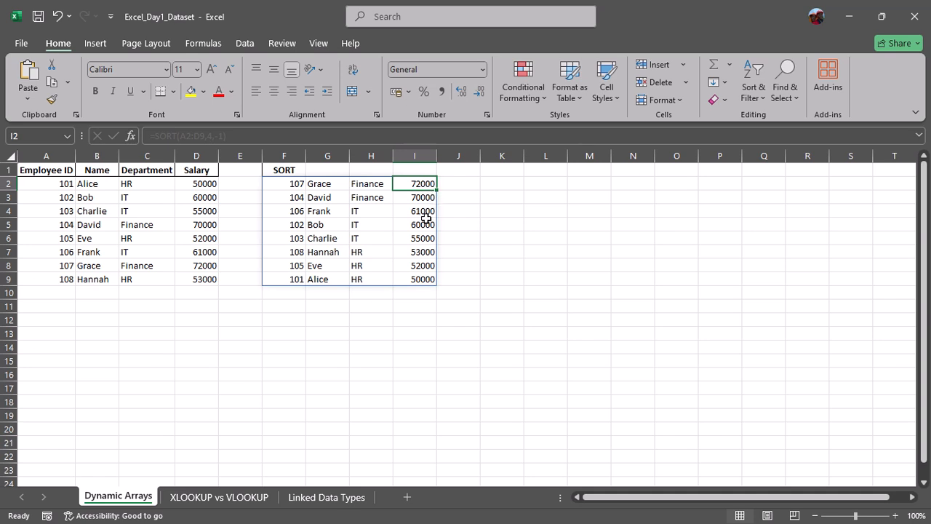
left_click(458, 188)
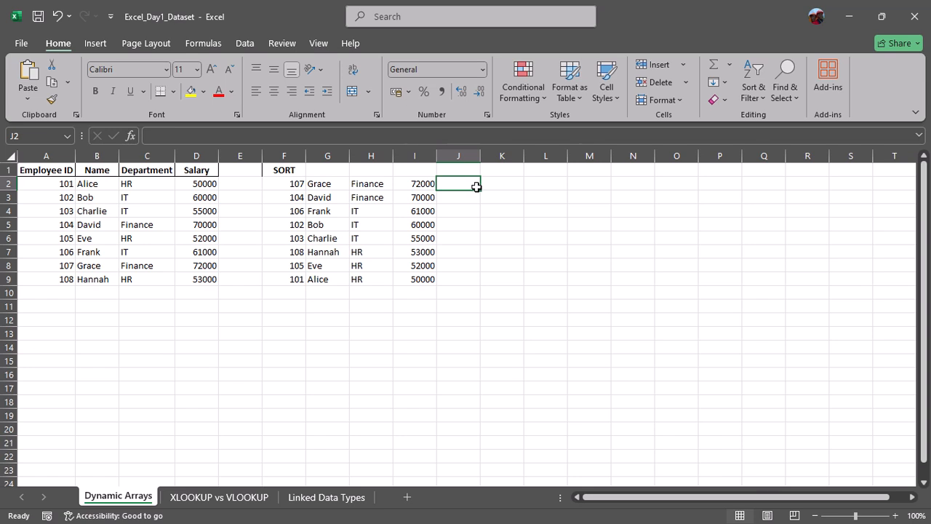
Change the sort index in F2's SORT formula to 2 so the records are ordered by name in descending order.
left_click(302, 185)
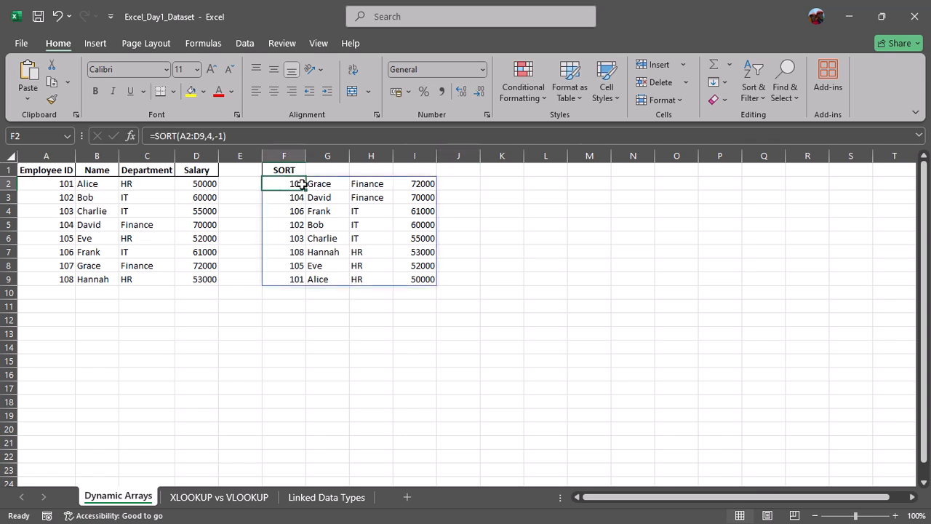
left_click(213, 136)
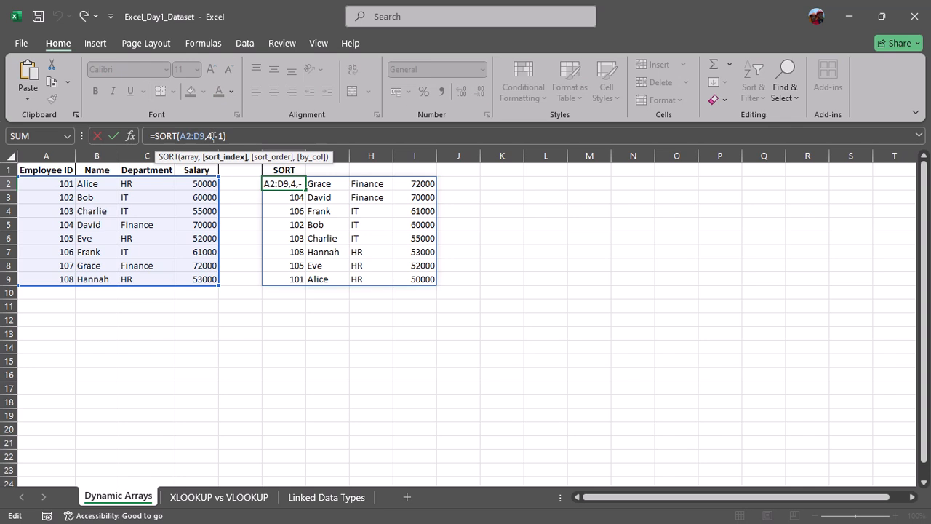
key("BackSpace")
key("Return")
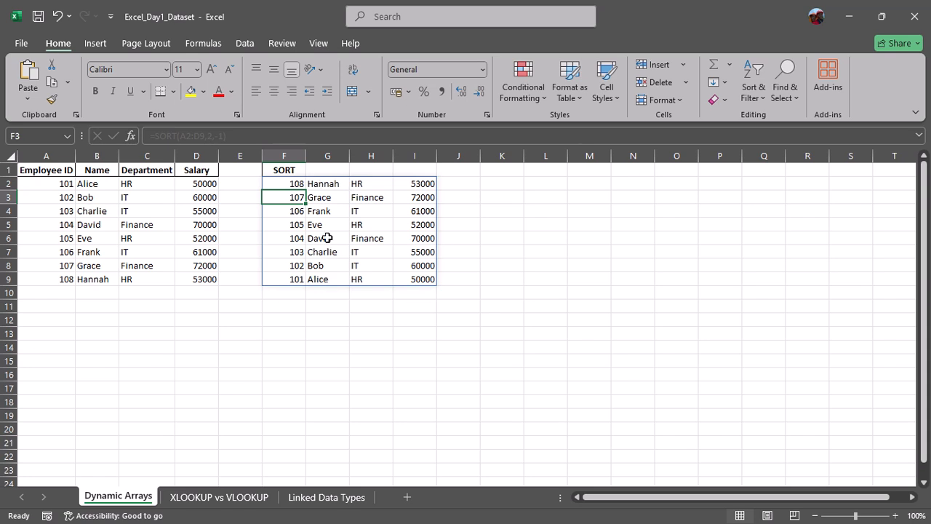
left_click(318, 184)
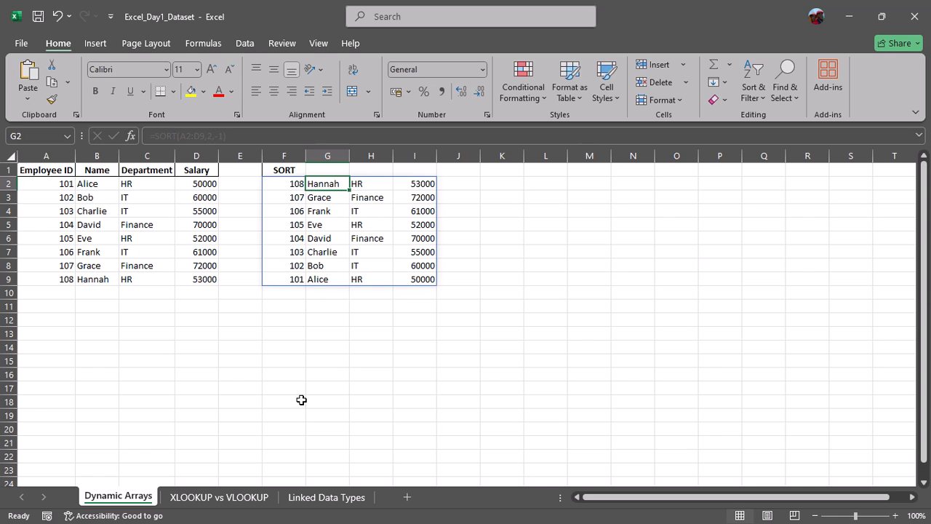
left_click(293, 185)
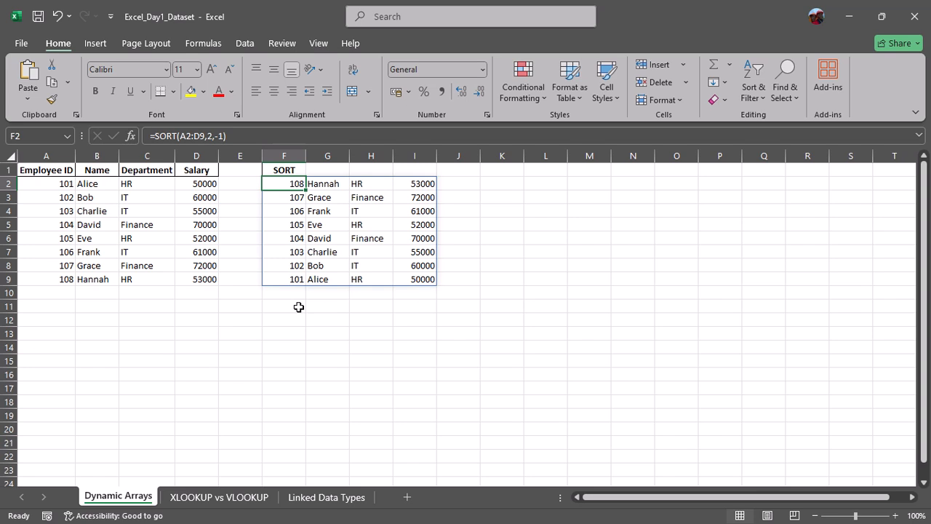
Enter the heading FILTER in cell J1.
left_click(479, 171)
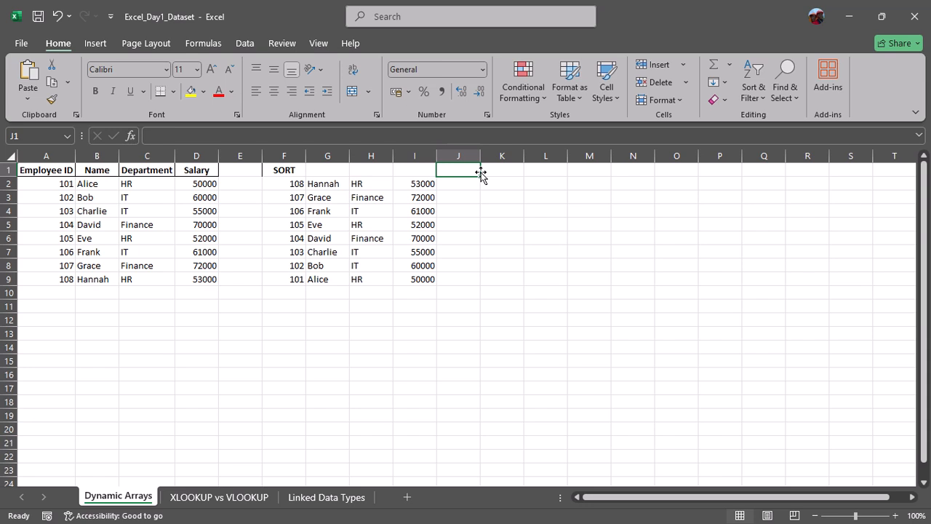
type("FIL")
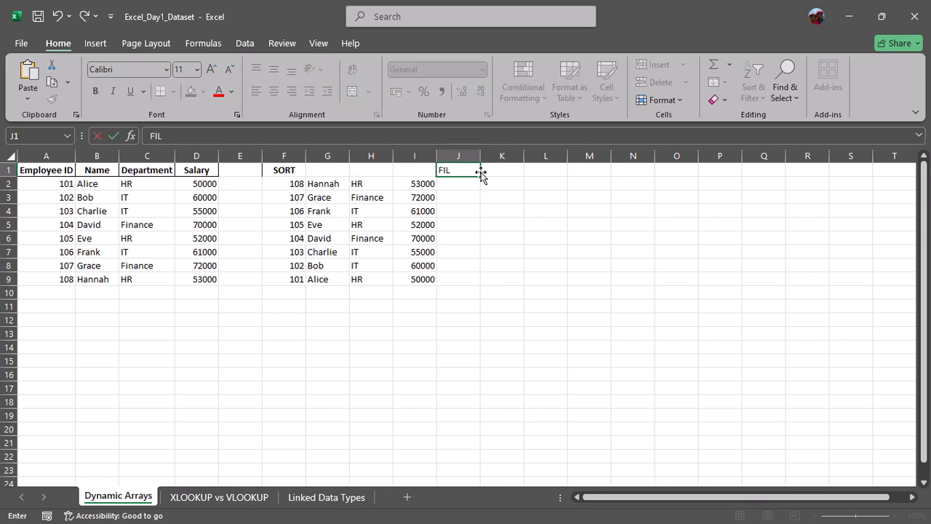
type("TER")
key("Return")
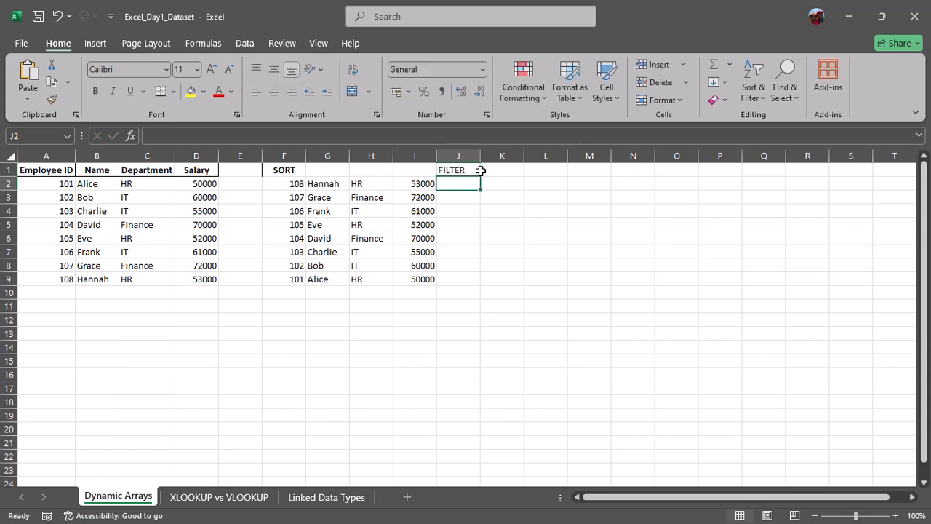
Enter =FILTER(A2:D9, C2:C9="IT") in cell J2 to extract only the IT department's employee records.
type("=")
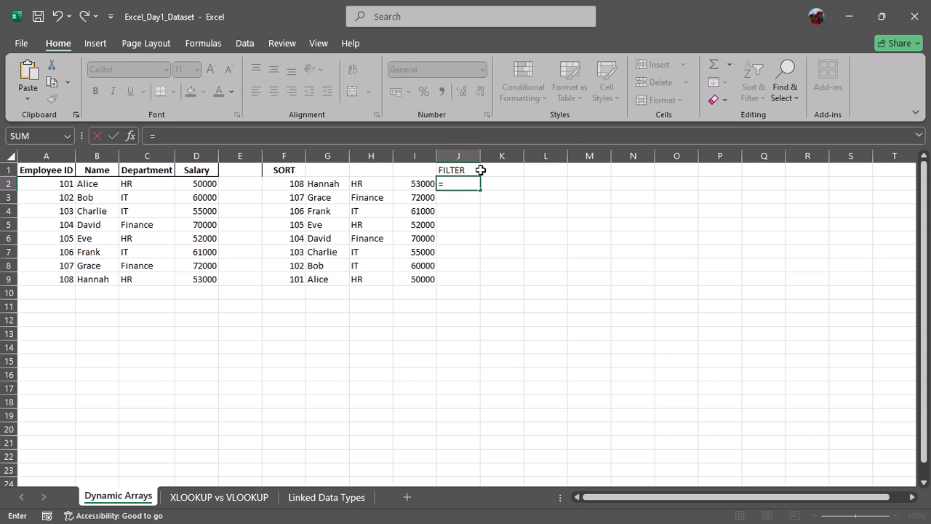
type("FIL;")
key("BackSpace")
type("TER")
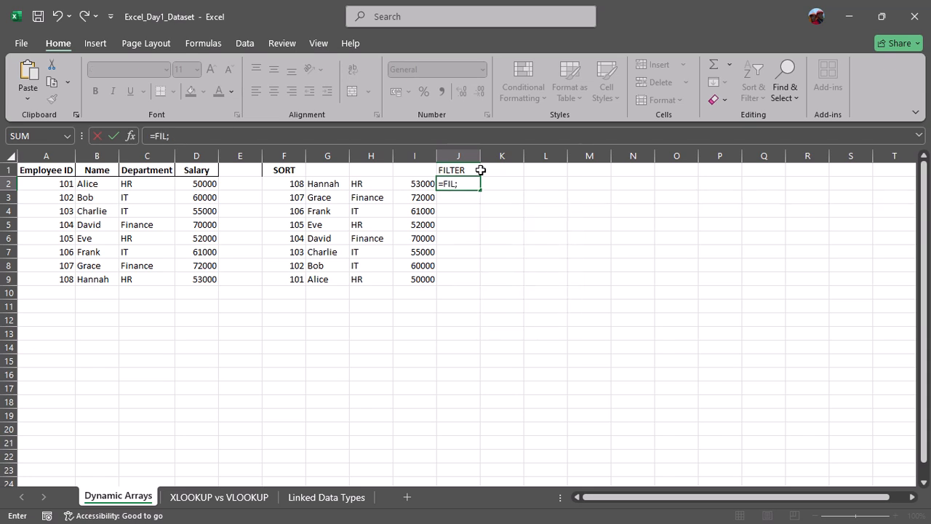
key("BackSpace")
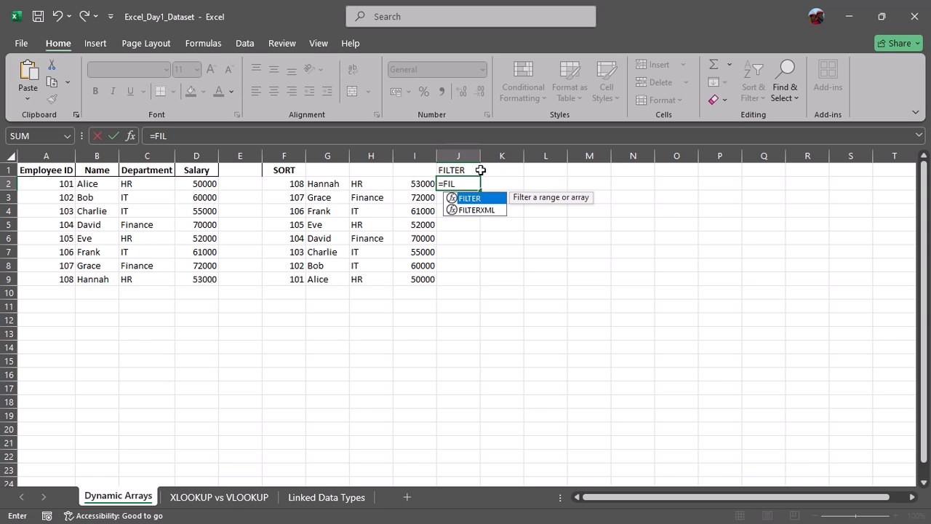
type("TER(")
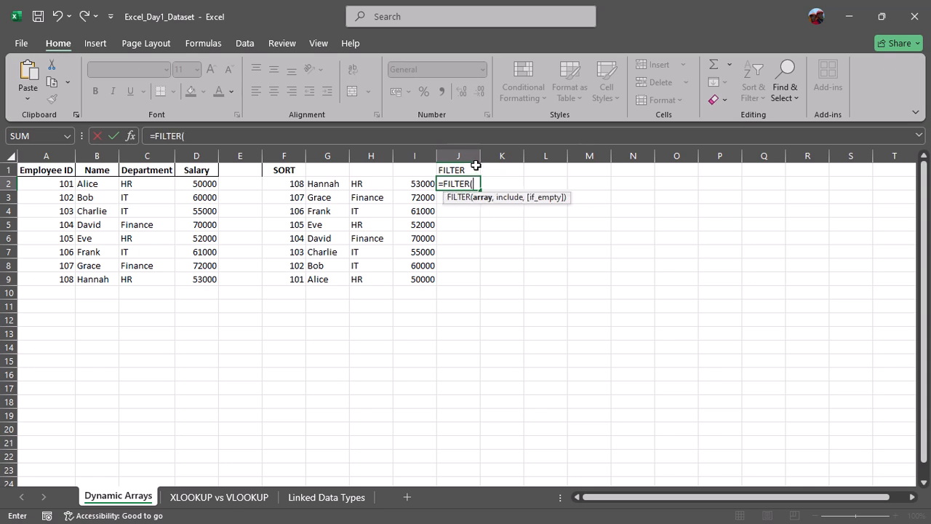
left_click_drag(65, 182, 217, 282)
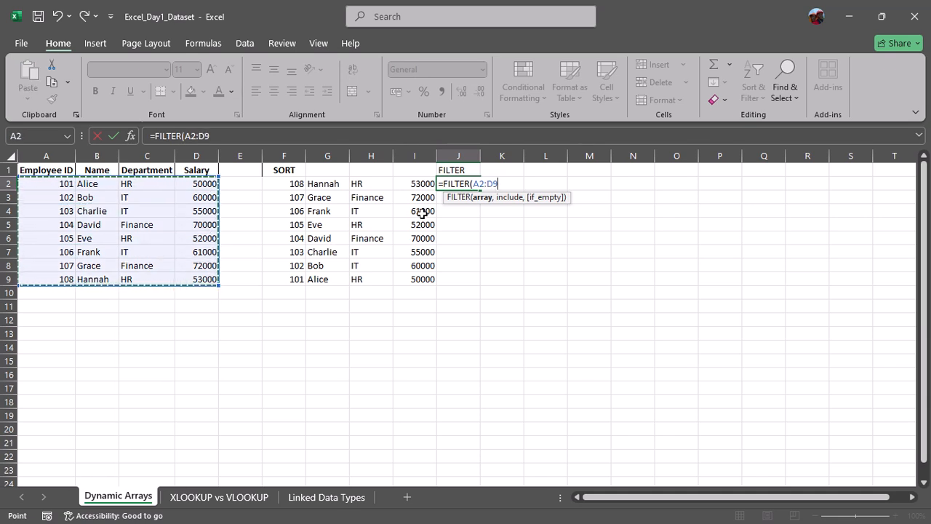
type(",")
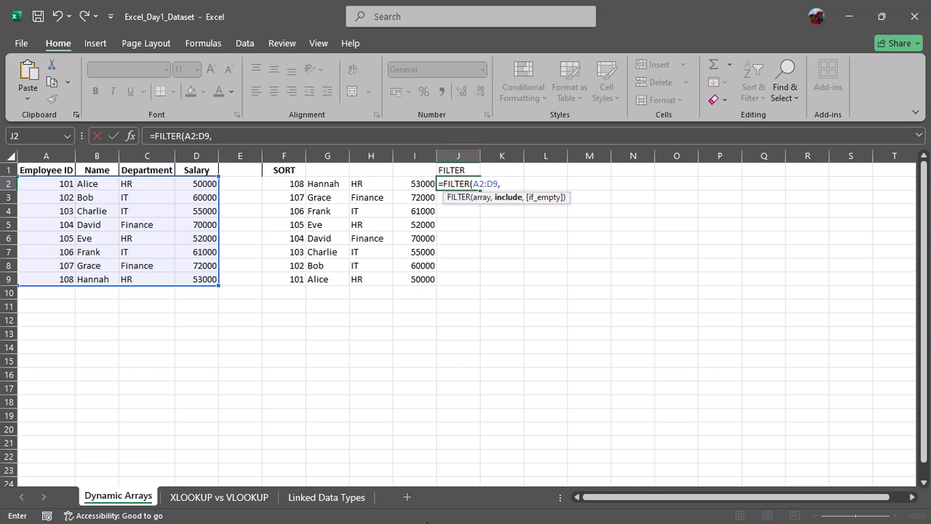
type("C")
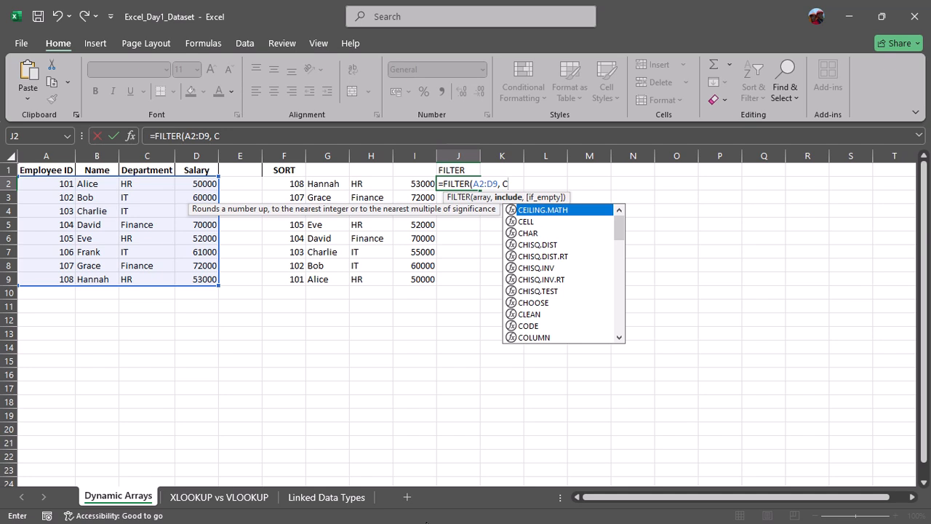
type("2:")
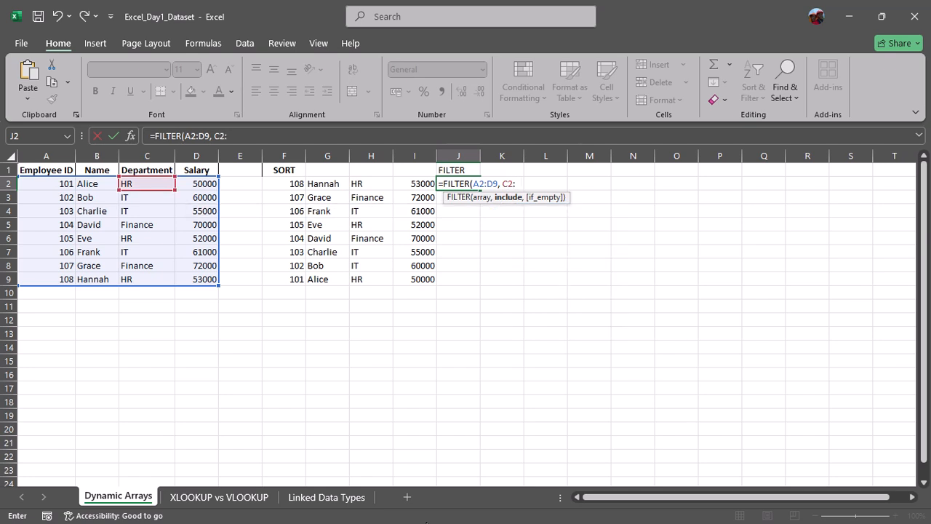
type("C")
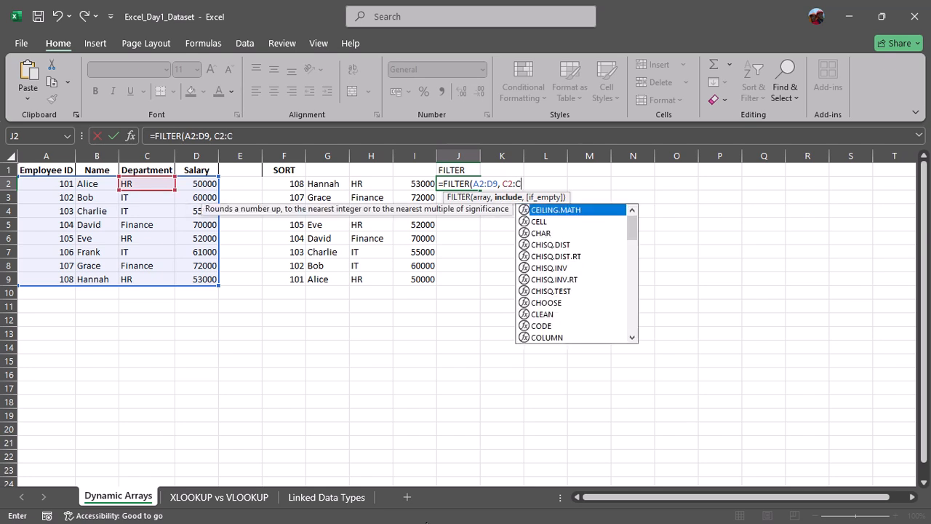
type("9")
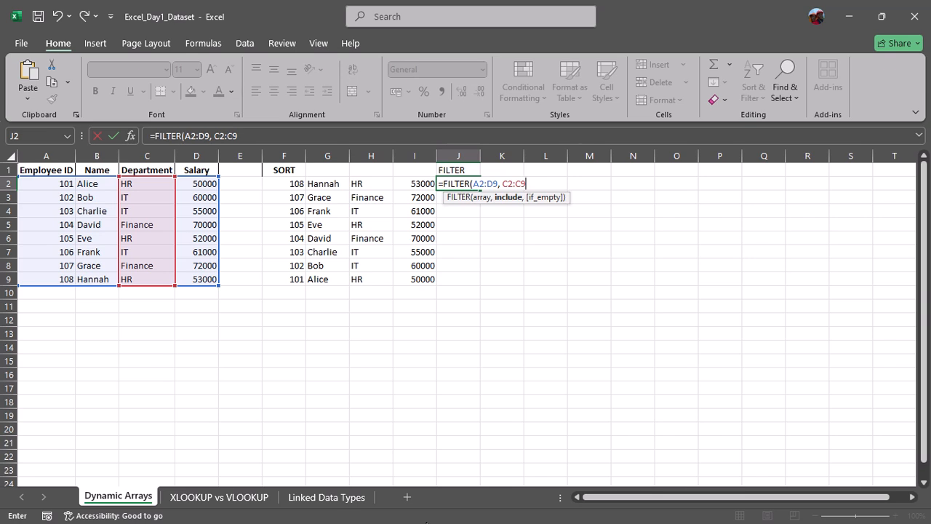
type("=\"IT\")")
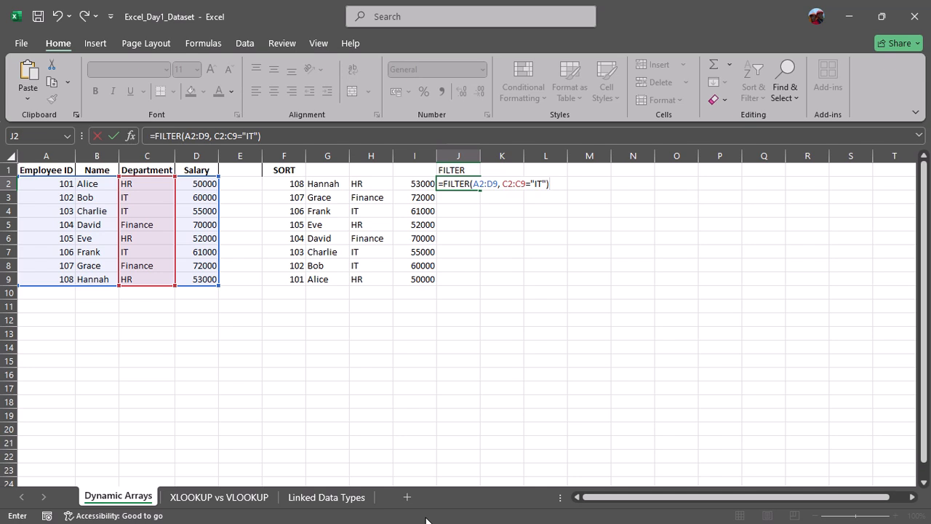
key("Return")
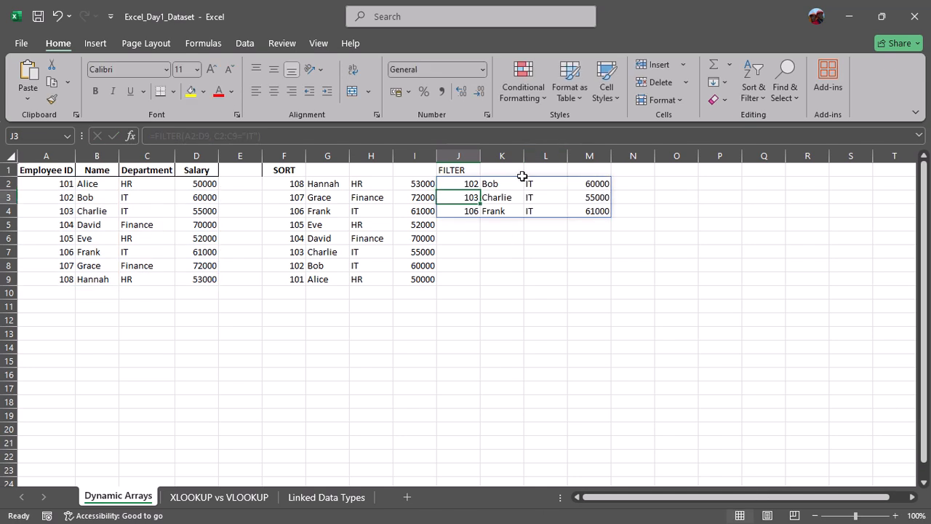
left_click(122, 227)
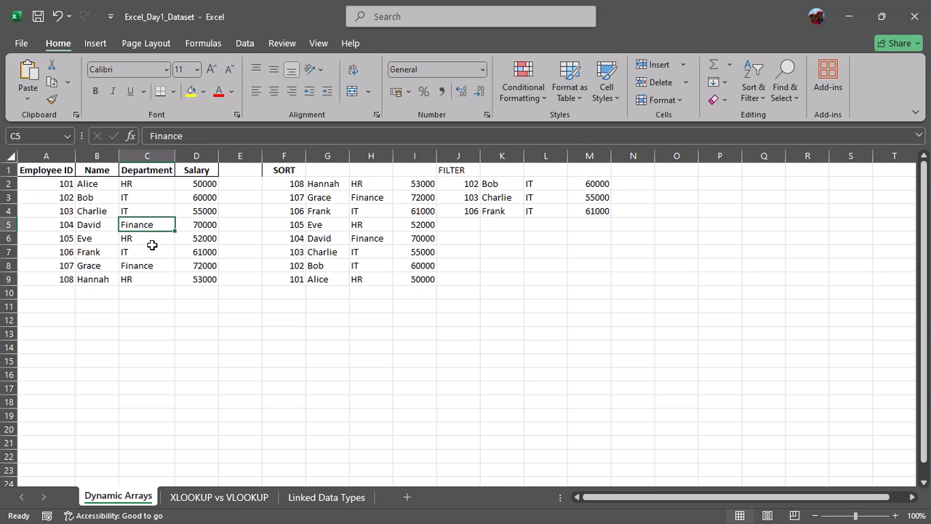
Change the departments in cells C5 and C8 of the employee table to IT.
type("IT")
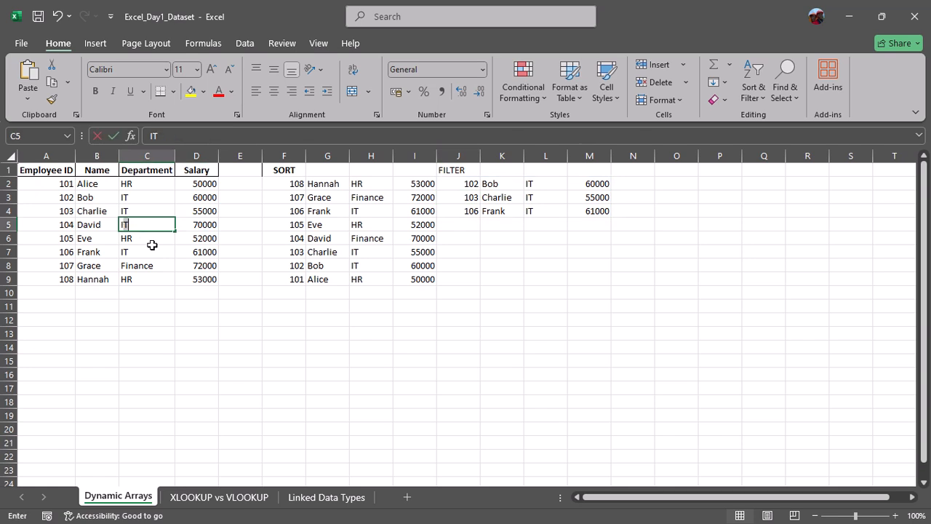
key("Return")
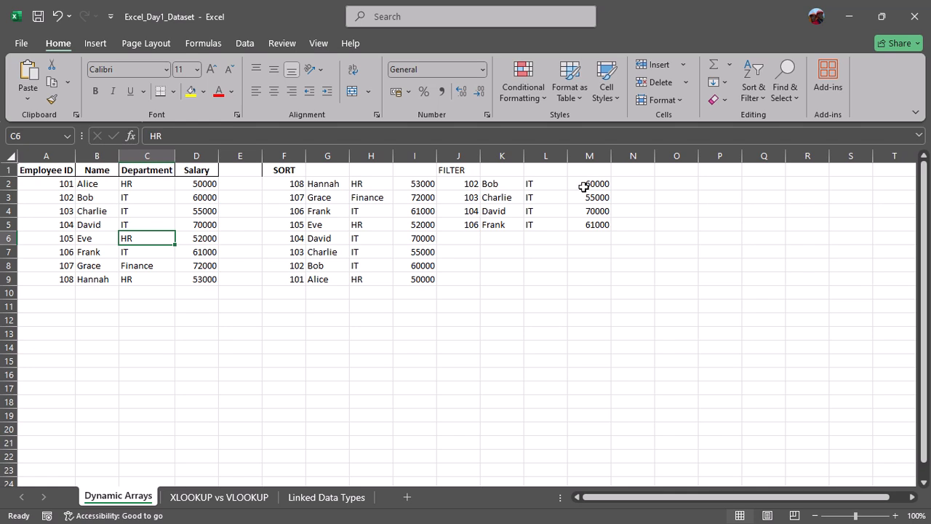
left_click(149, 267)
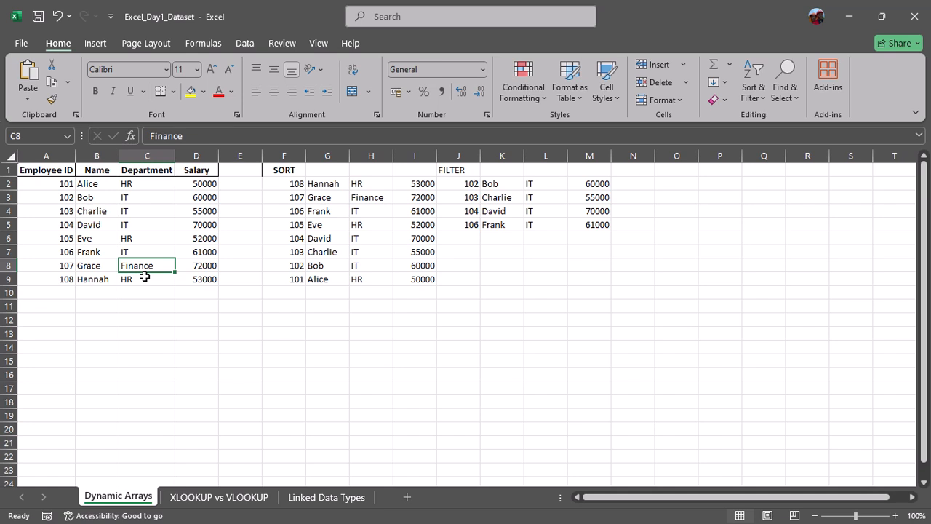
type("IT")
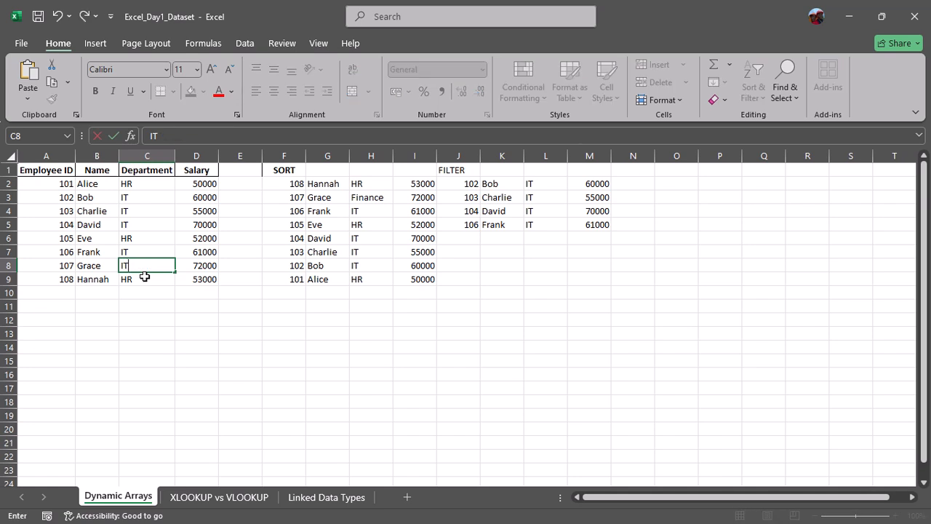
key("Return")
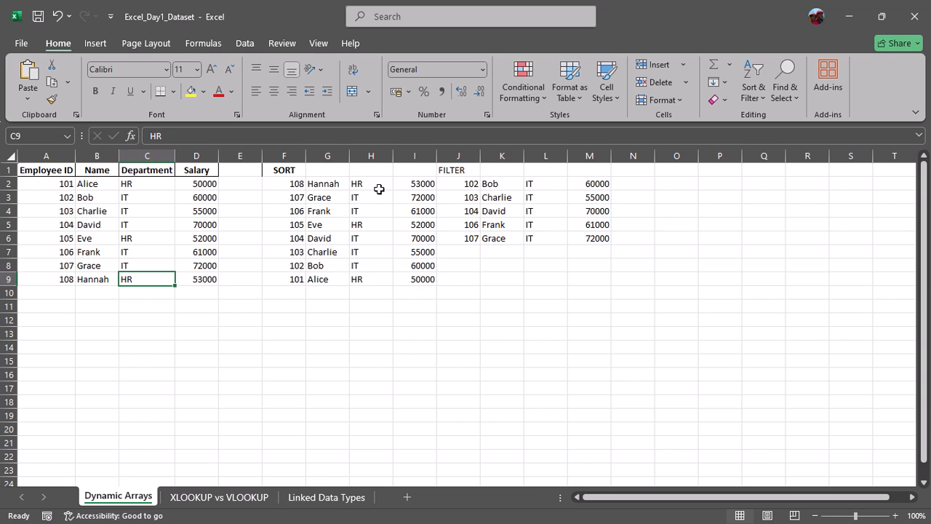
left_click_drag(455, 164, 588, 213)
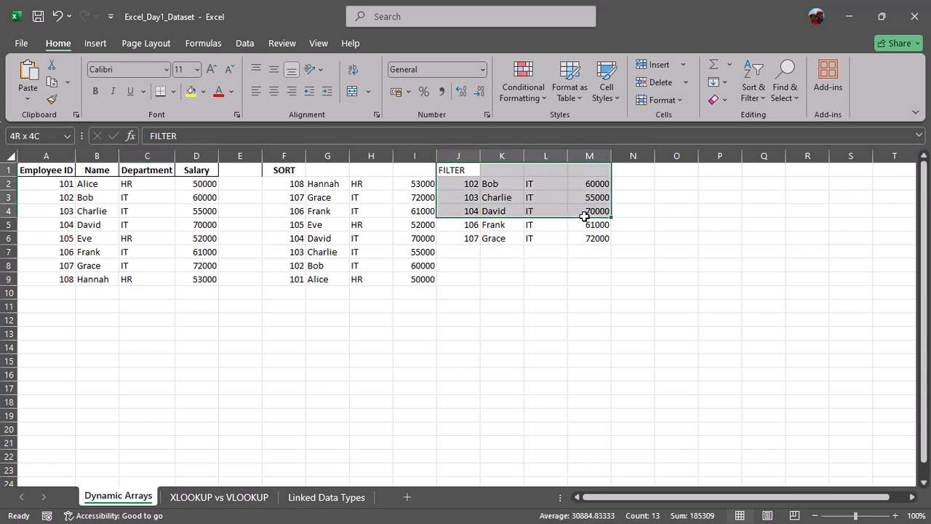
Change the department in cell C4 of the employee table to Finance.
left_click(130, 212)
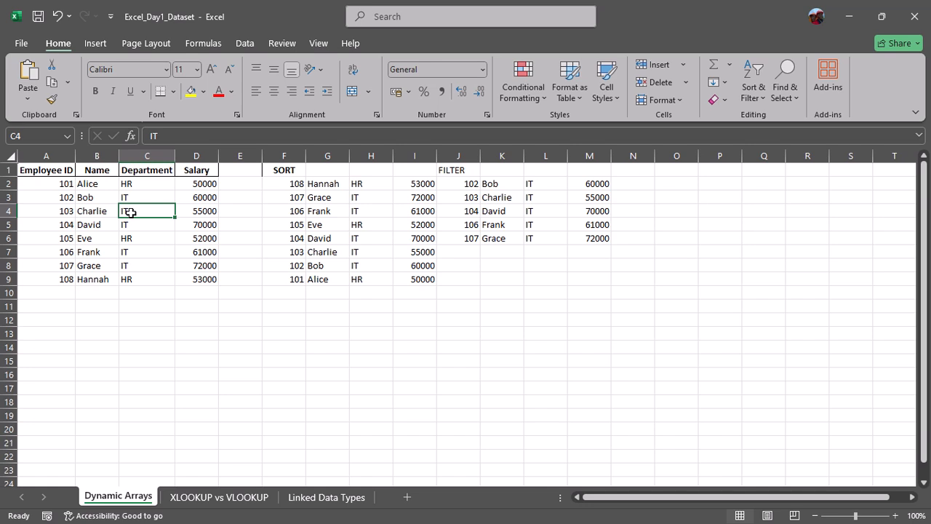
type("FINA")
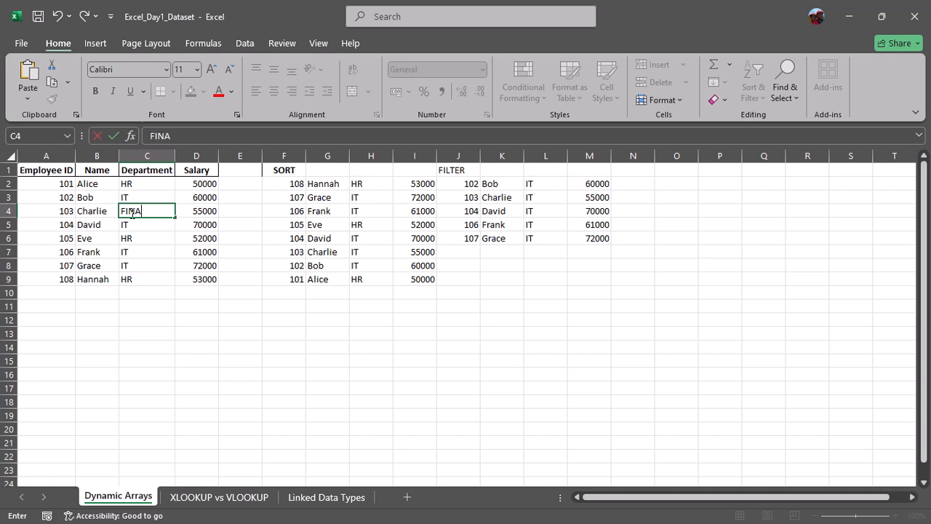
key("BackSpace")
key("BackSpace")
key("BackSpace")
type("inance")
key("Return")
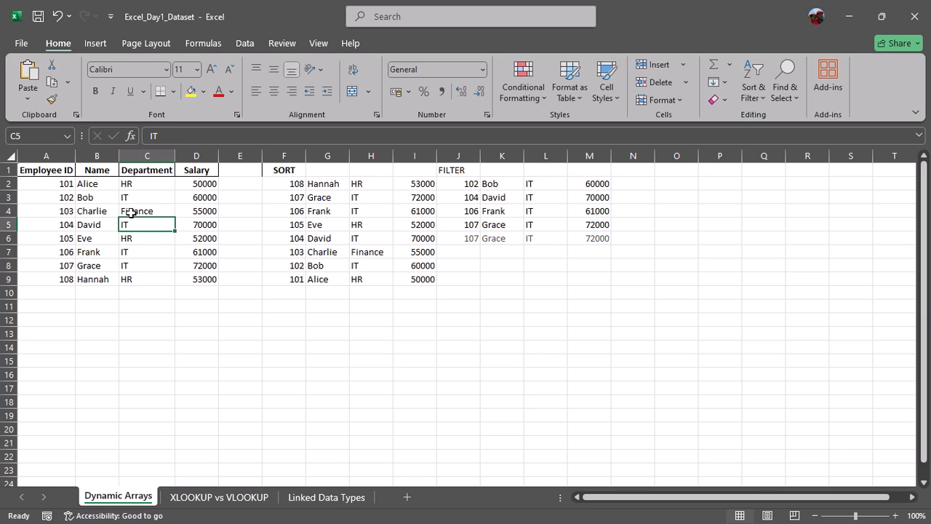
Set the department in cell C8 back to Finance and check the Finance entries in the SORT output.
key("Down")
key("Down")
key("Down")
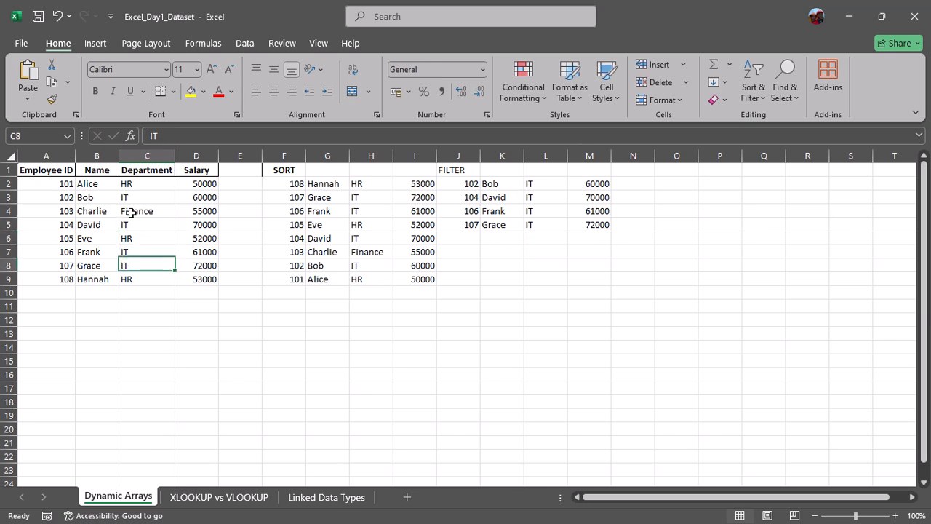
type("Fina")
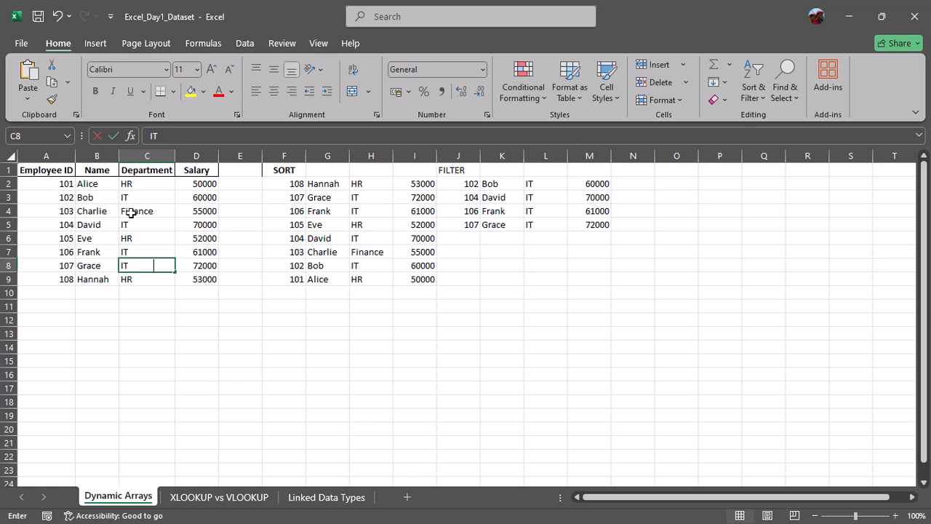
type("nce")
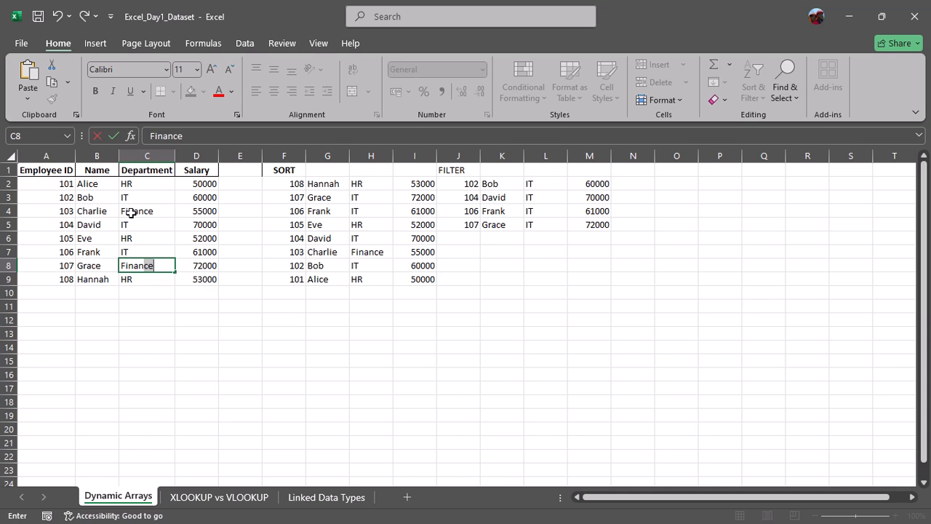
key("Return")
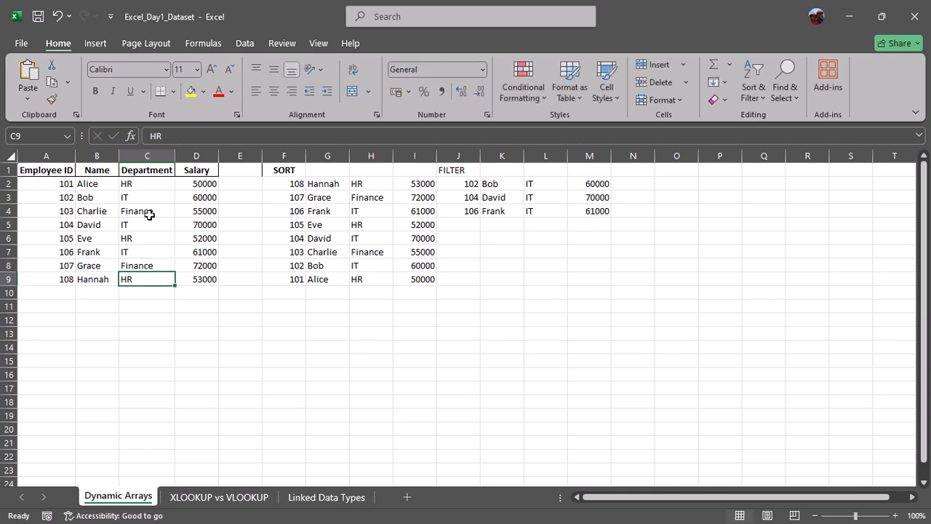
left_click(371, 194)
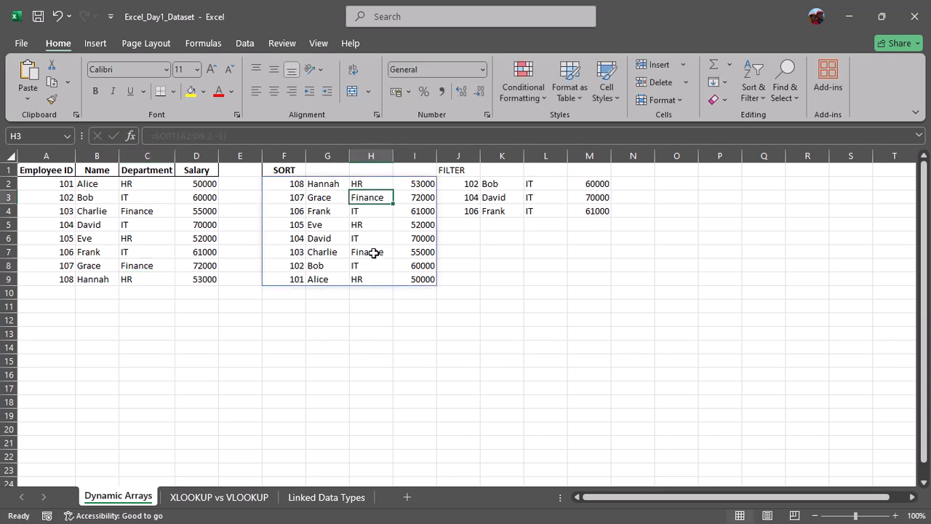
left_click(372, 252)
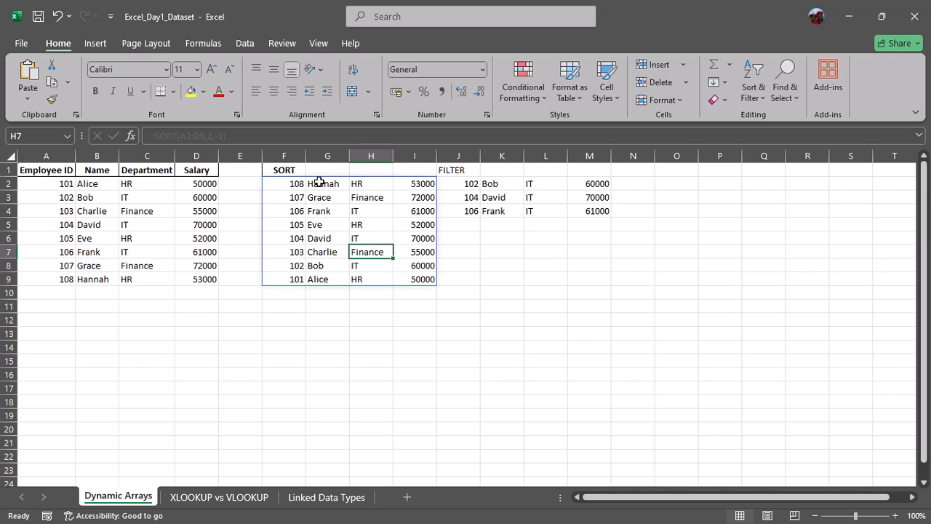
Make the FILTER heading in cell J1 bold.
left_click(275, 170)
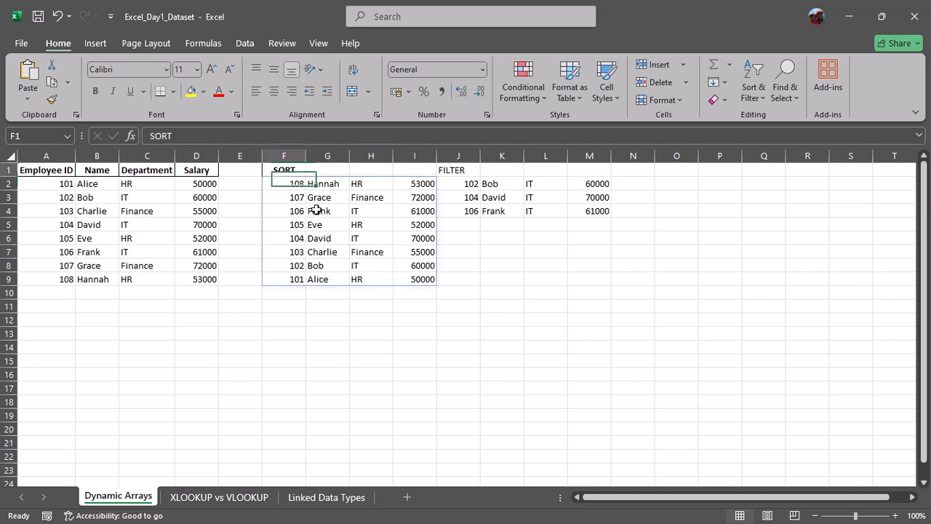
left_click(443, 167)
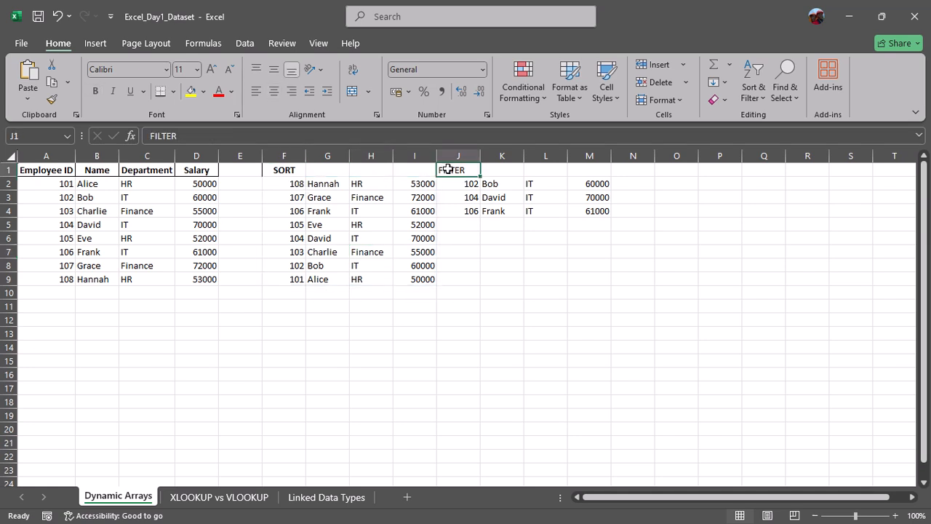
left_click(94, 91)
Enter the heading UNIQUE in cell N1.
left_click(629, 172)
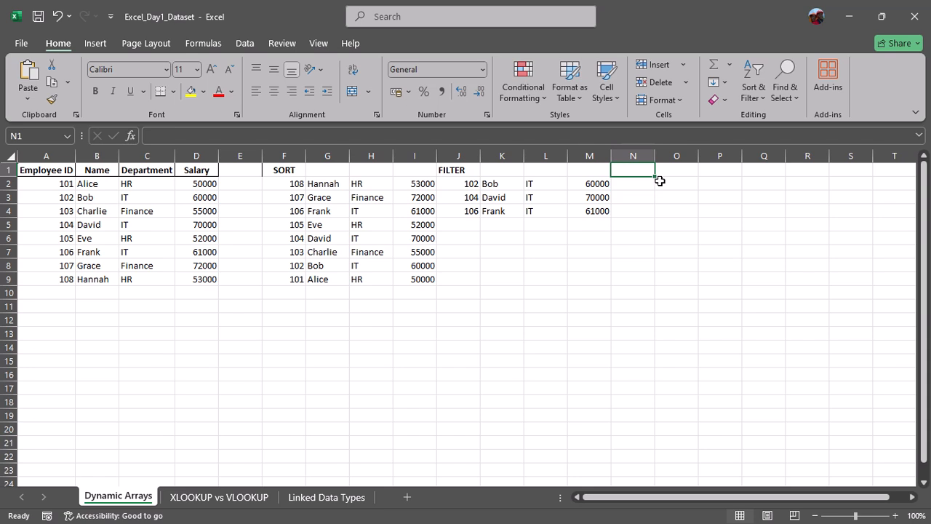
type("uni")
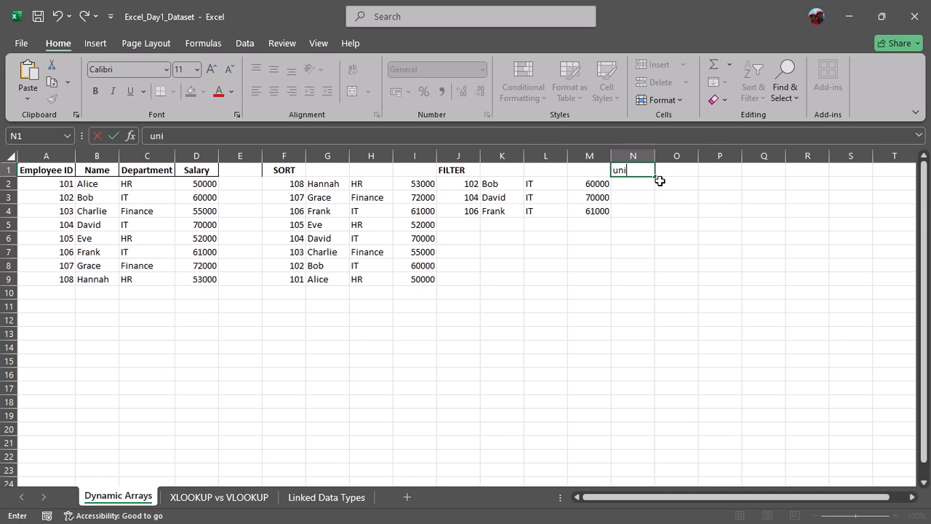
key("BackSpace")
key("BackSpace")
key("BackSpace")
type("UNIQUE")
key("Return")
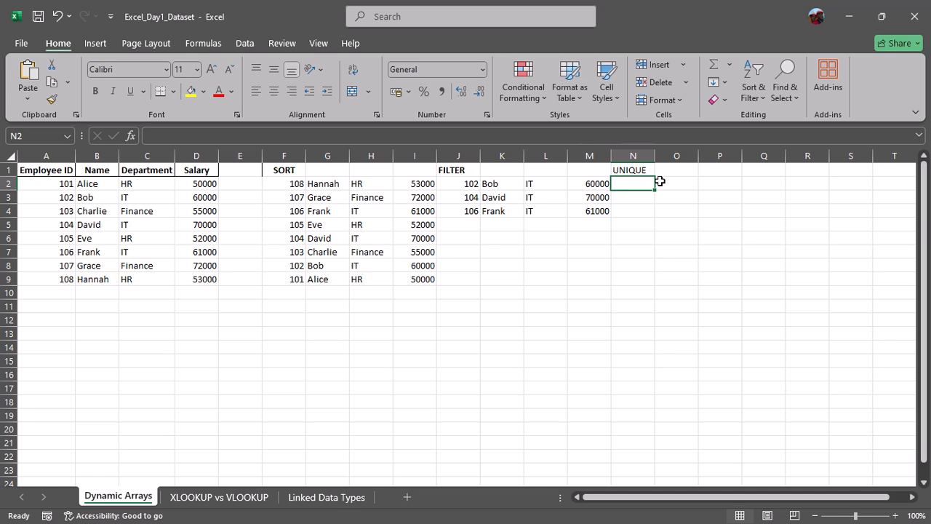
Enter =UNIQUE(C2:C9) in cell N2 to list each department only once.
type("=")
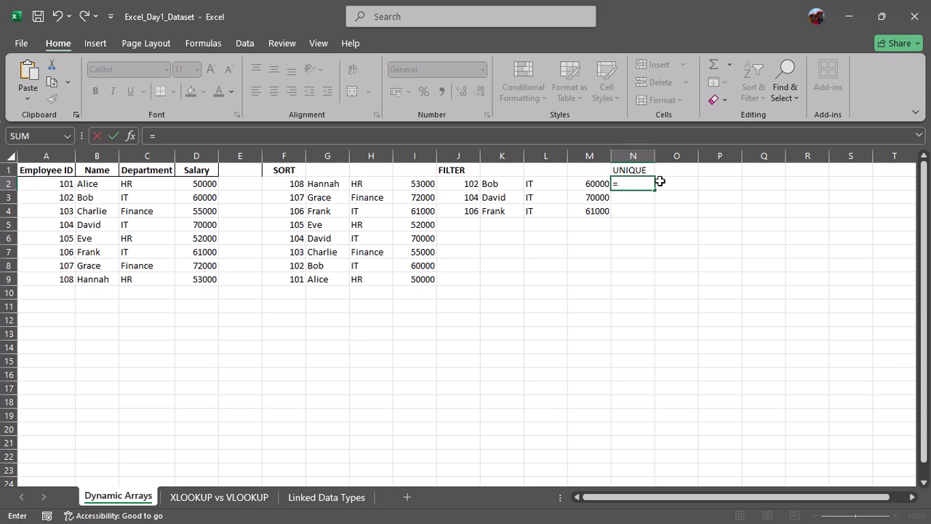
type("UNI")
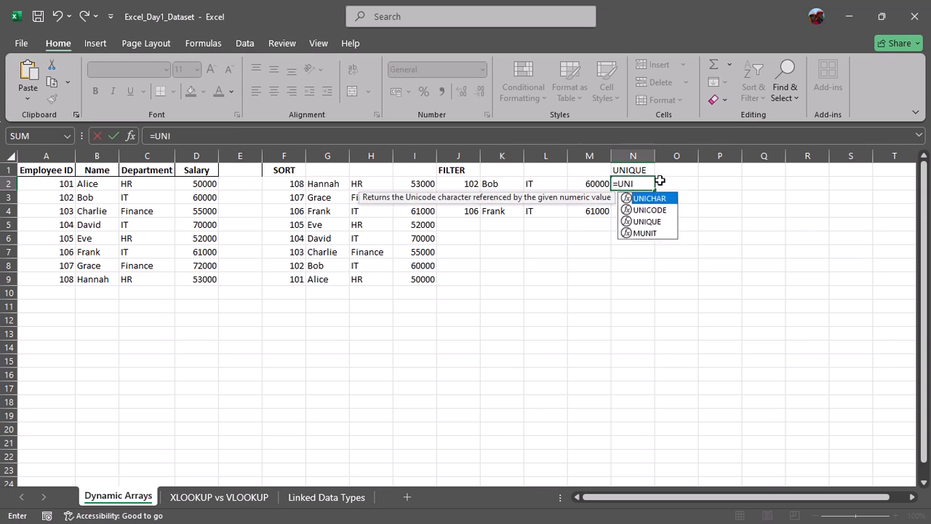
double_click(656, 224)
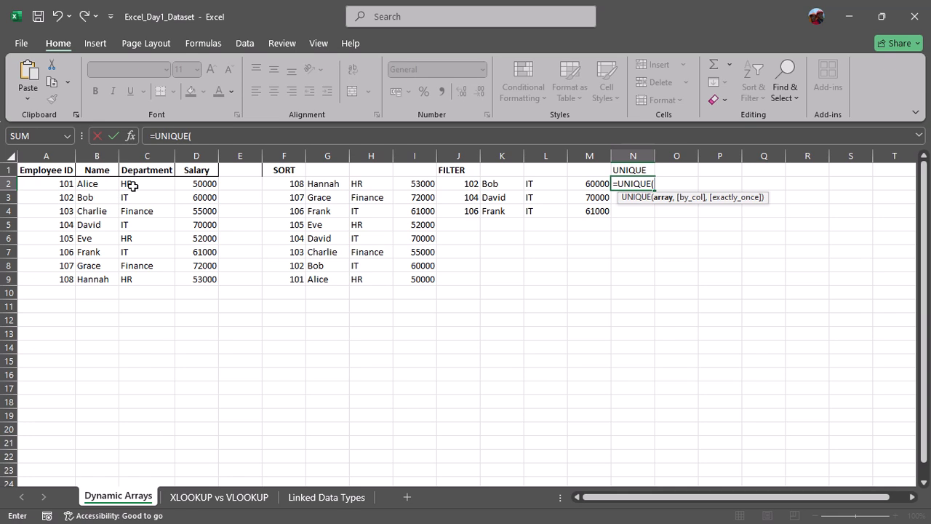
left_click_drag(128, 183, 143, 277)
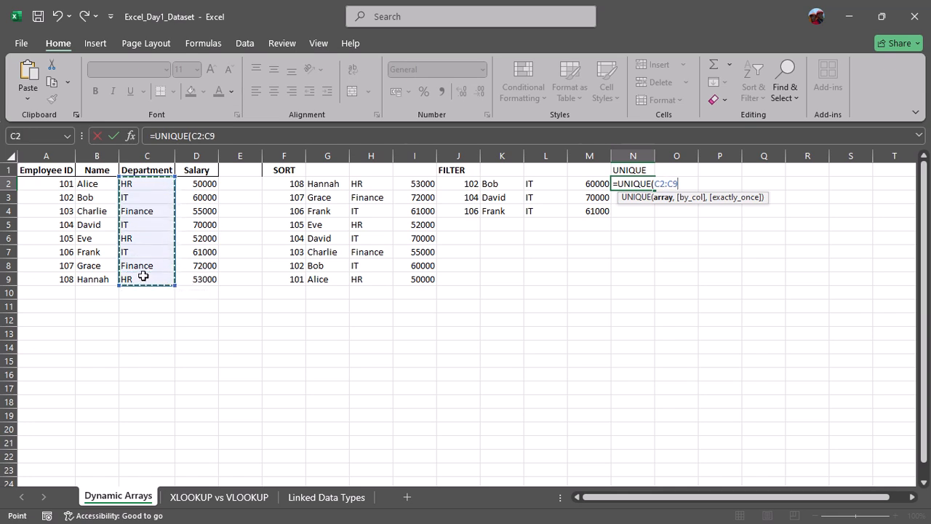
type(")")
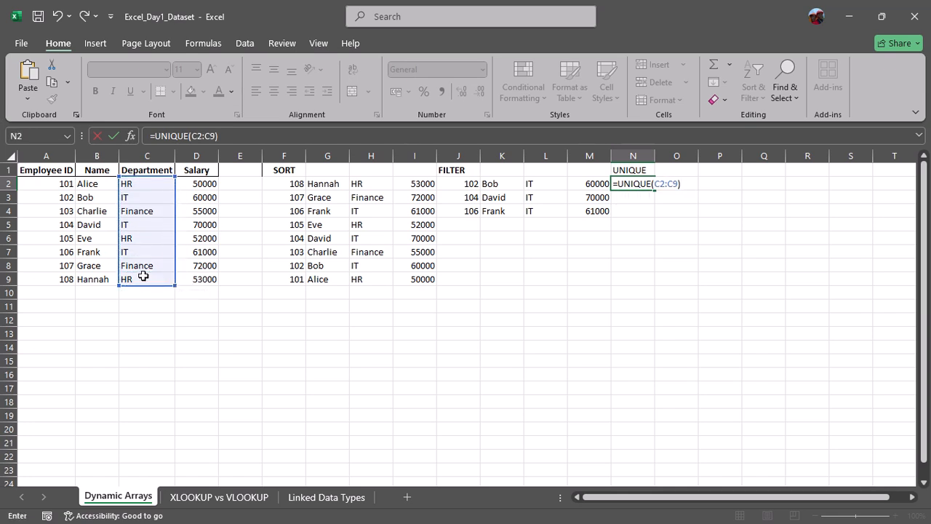
key("Return")
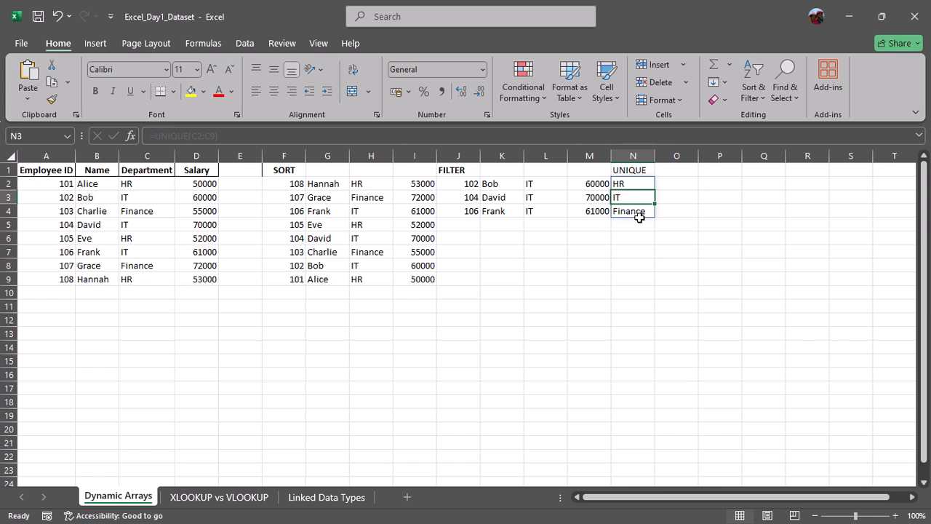
Change the department in cell C7 to Education to test the dynamic update of the formula outputs.
left_click(141, 280)
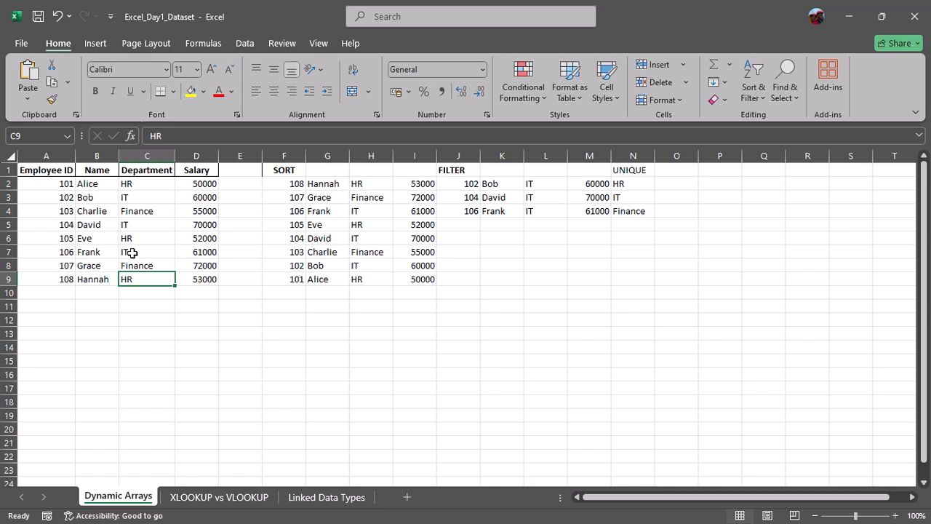
left_click(132, 252)
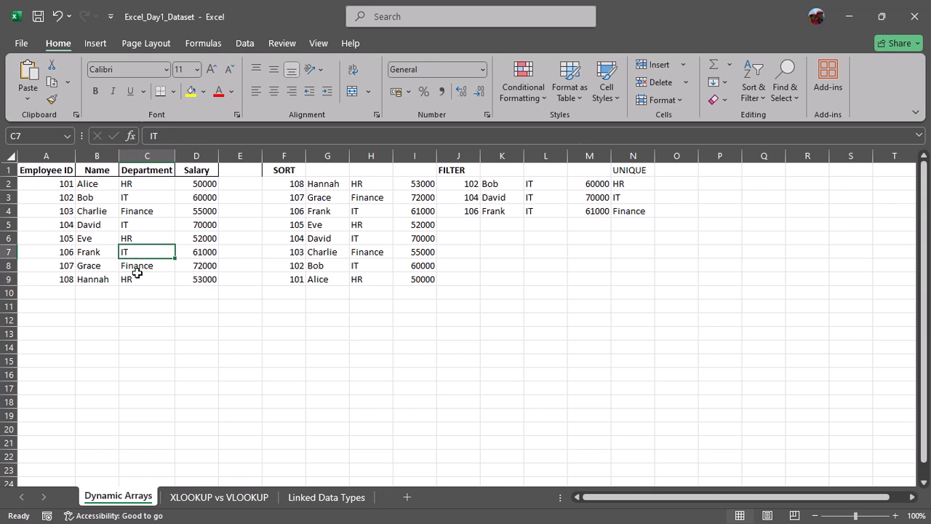
type("E")
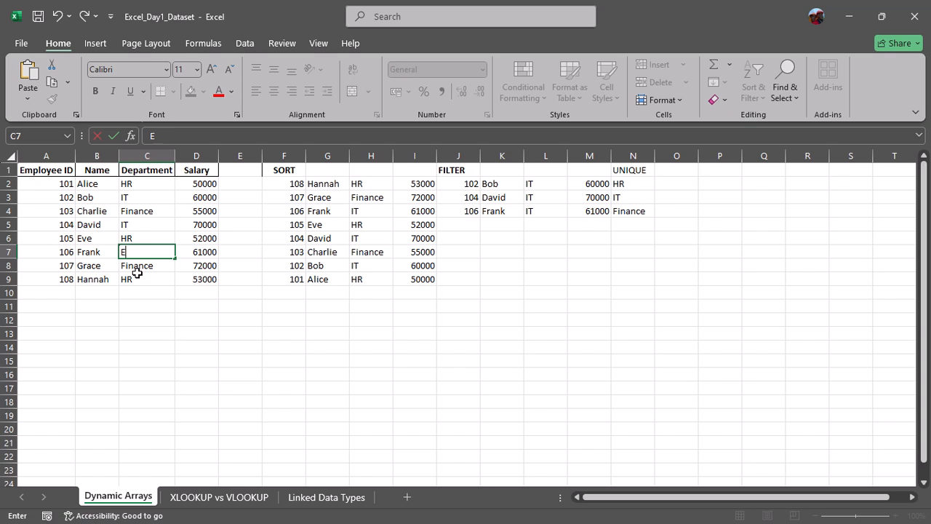
type("ducation")
key("Return")
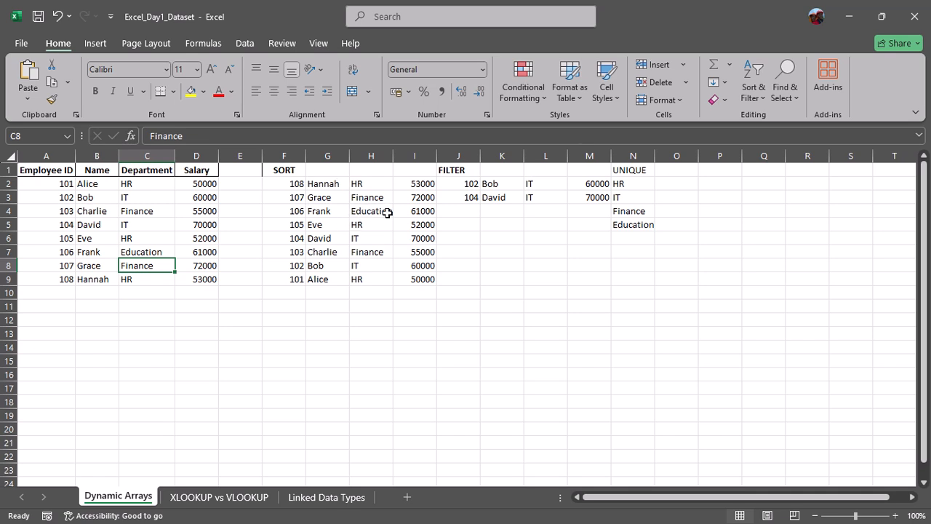
Set the department in cell C7 back to IT.
left_click(155, 253)
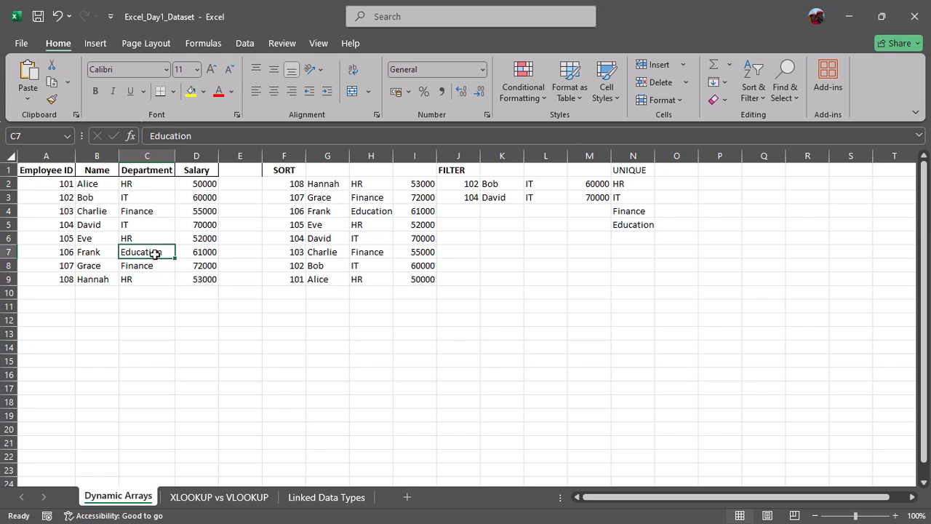
type("IT")
key("Return")
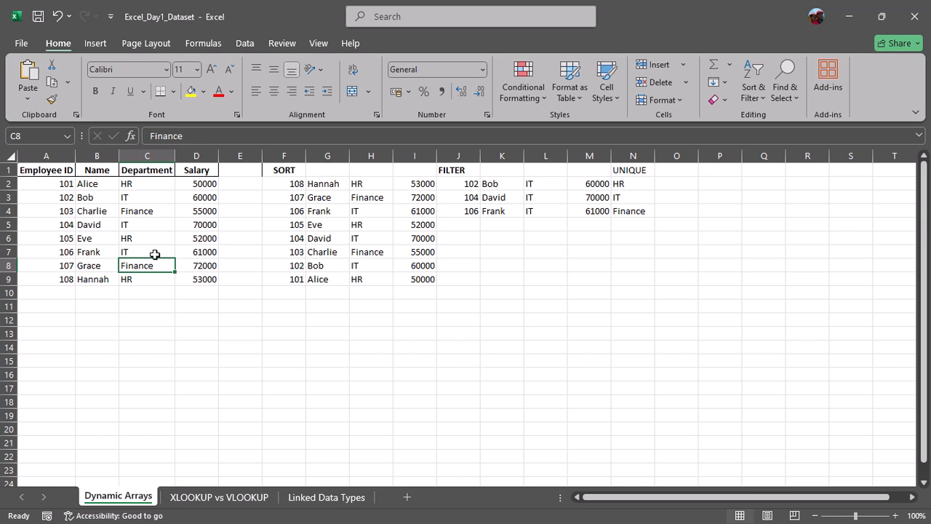
Make the UNIQUE heading in cell N1 bold.
left_click(623, 184)
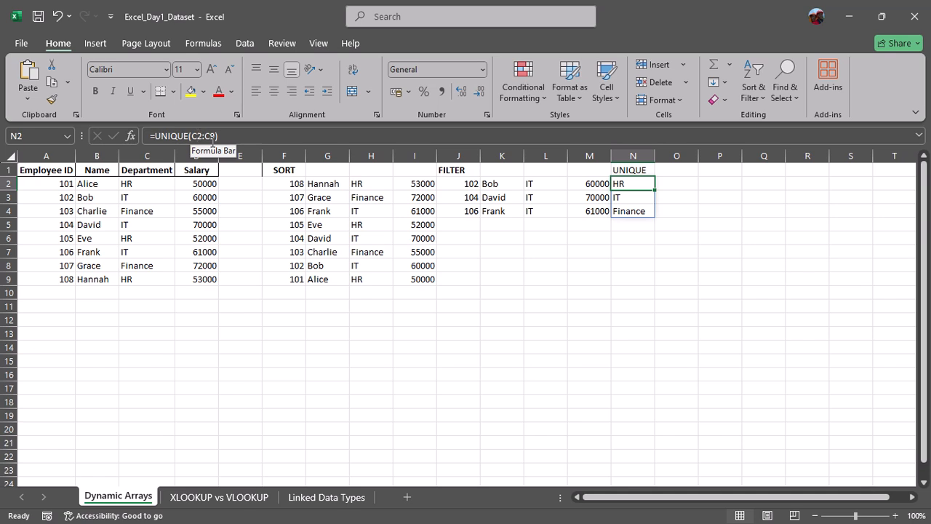
left_click(676, 182)
left_click(677, 169)
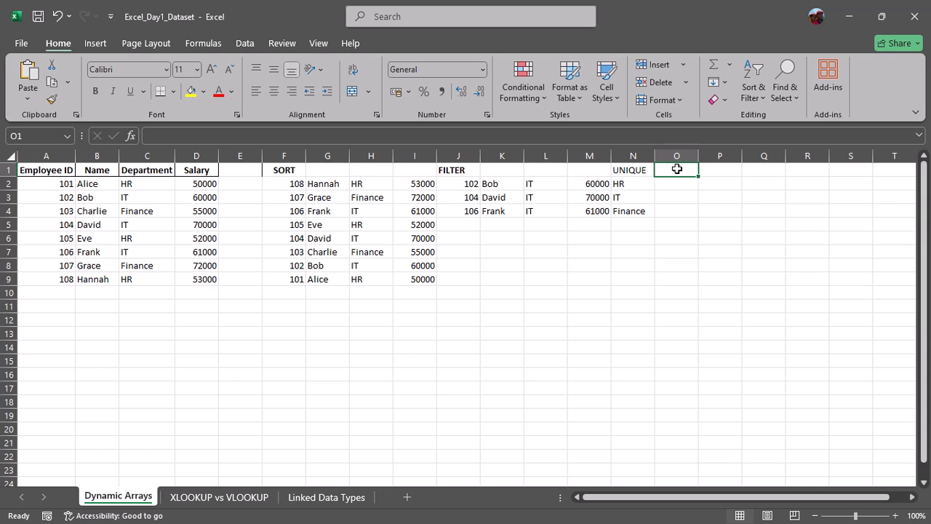
left_click(631, 172)
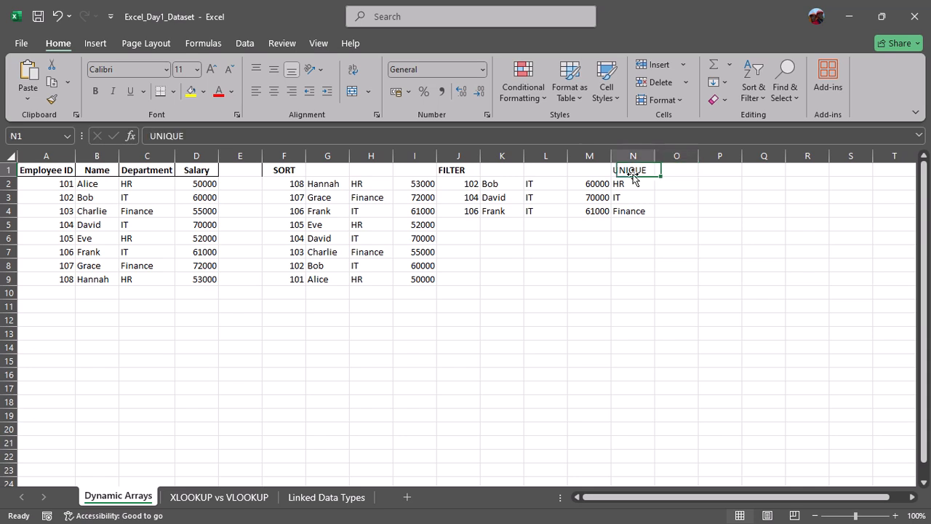
left_click(94, 91)
Enter the heading SEQUENCE in cell O1.
left_click(678, 170)
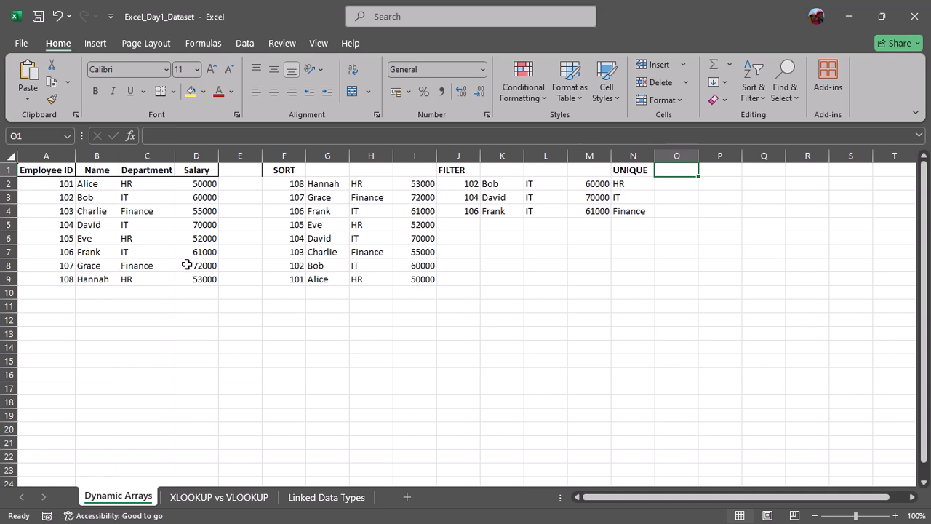
type("sequ")
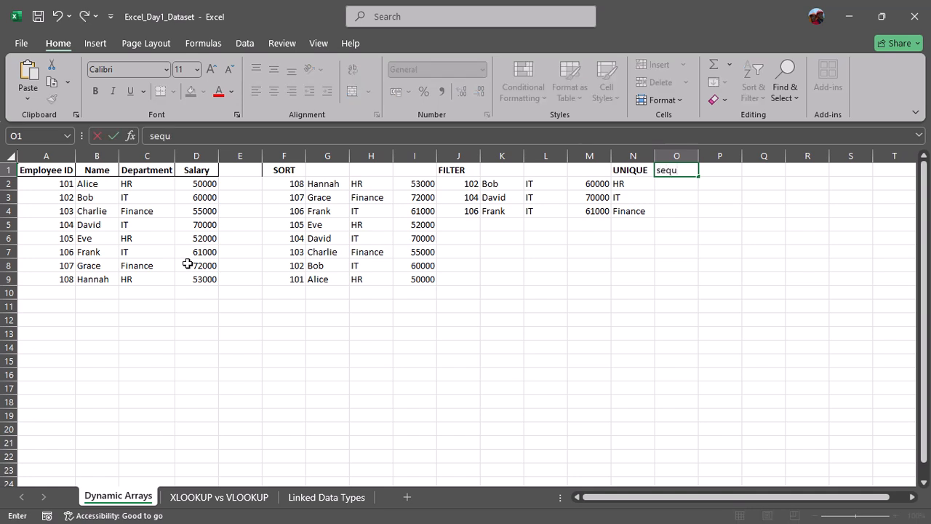
key("BackSpace")
key("BackSpace")
key("BackSpace")
key("BackSpace")
type("A")
key("BackSpace")
type("SW")
key("BackSpace")
type("EQUES")
key("BackSpace")
type("NCE")
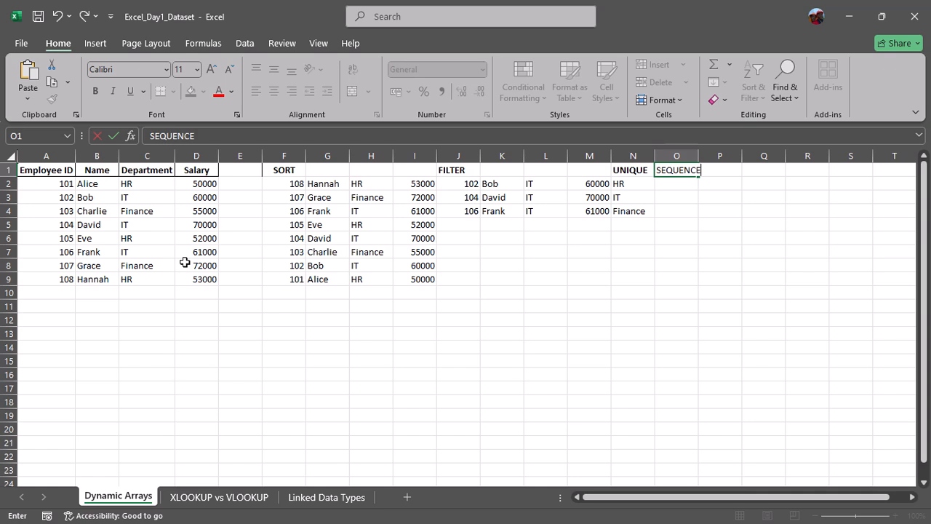
key("Return")
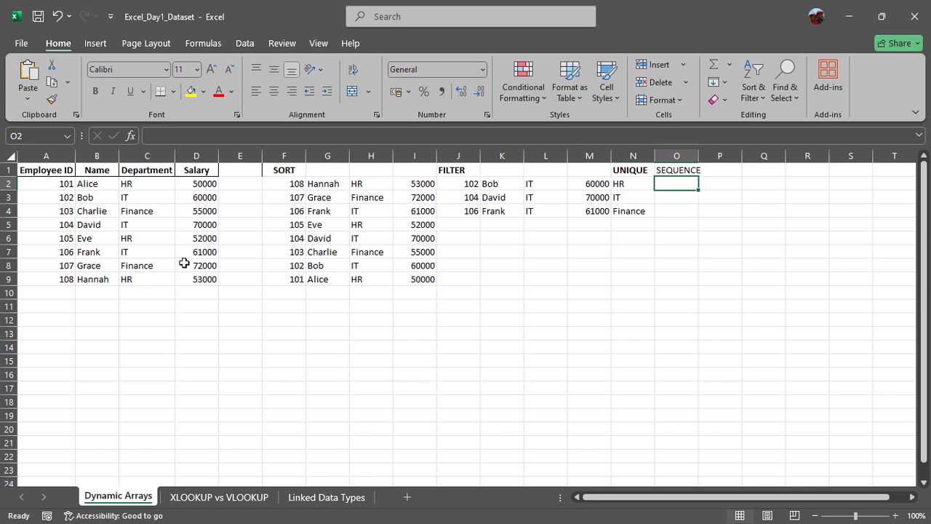
Enter =SEQUENCE(10,1,2,2) in cell O2 to generate ten rows in one column, starting at 2 in steps of 2.
type("=S")
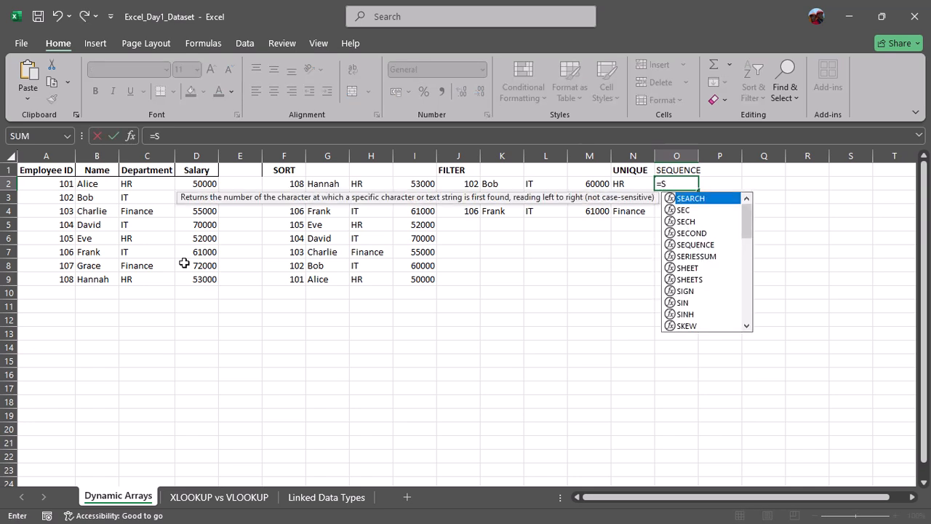
type("E")
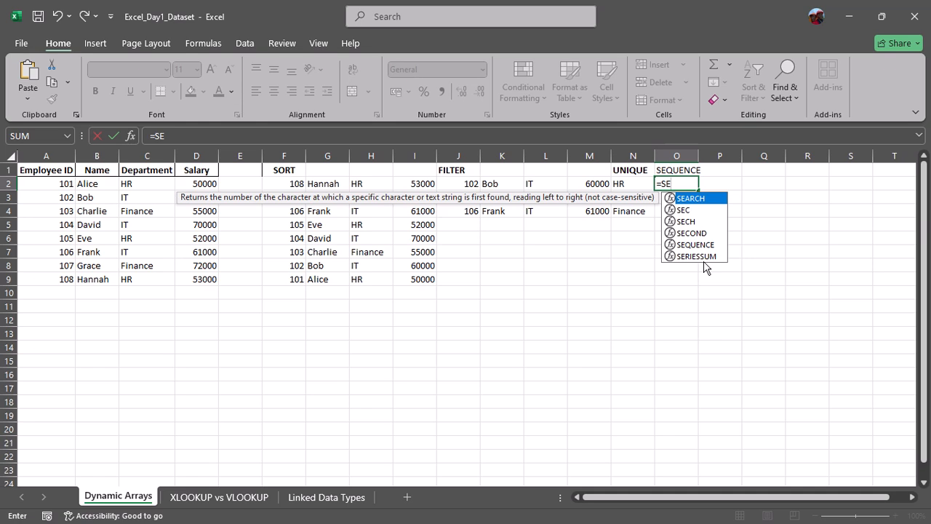
left_click(708, 246)
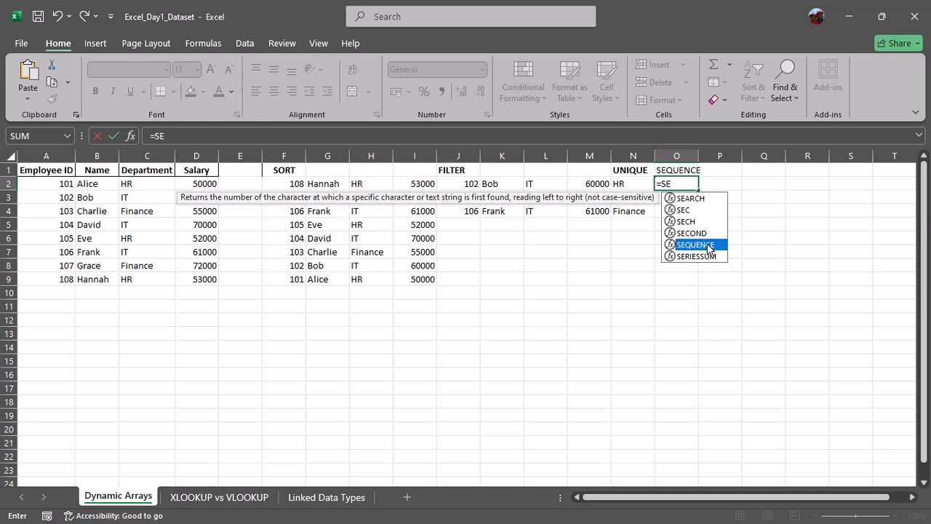
double_click(708, 246)
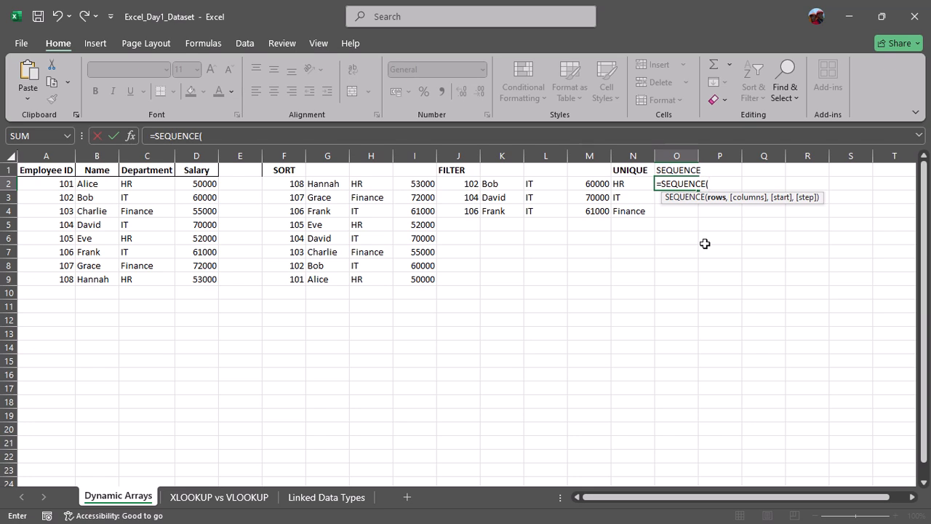
type("10")
type(",")
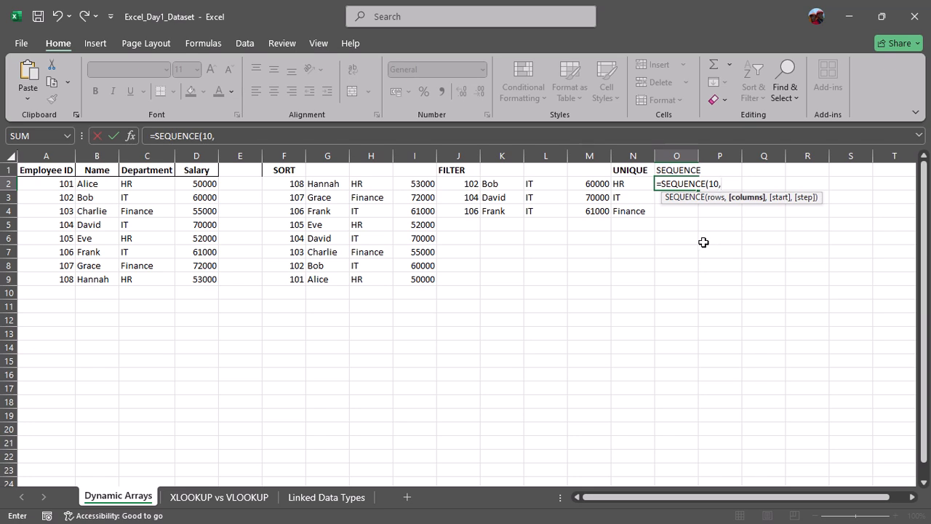
type("2")
key("BackSpace")
type("1,2")
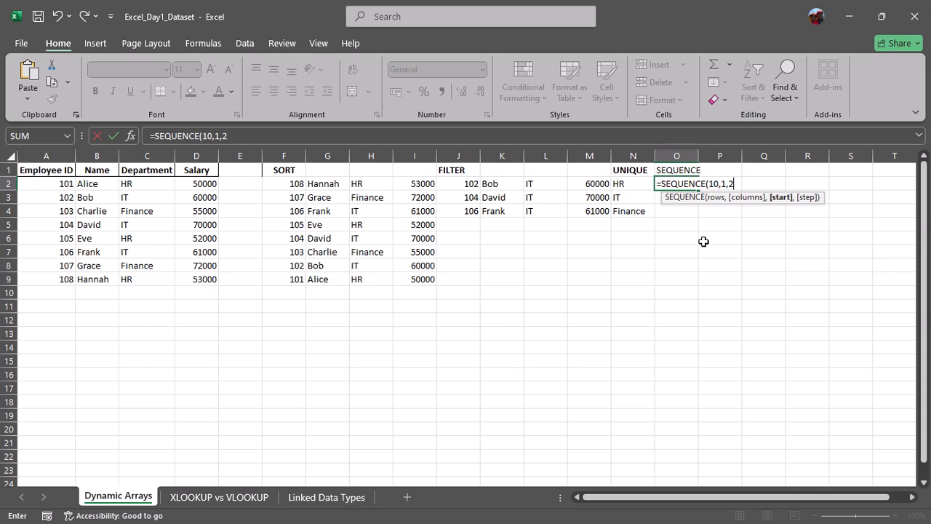
type(",")
type("2")
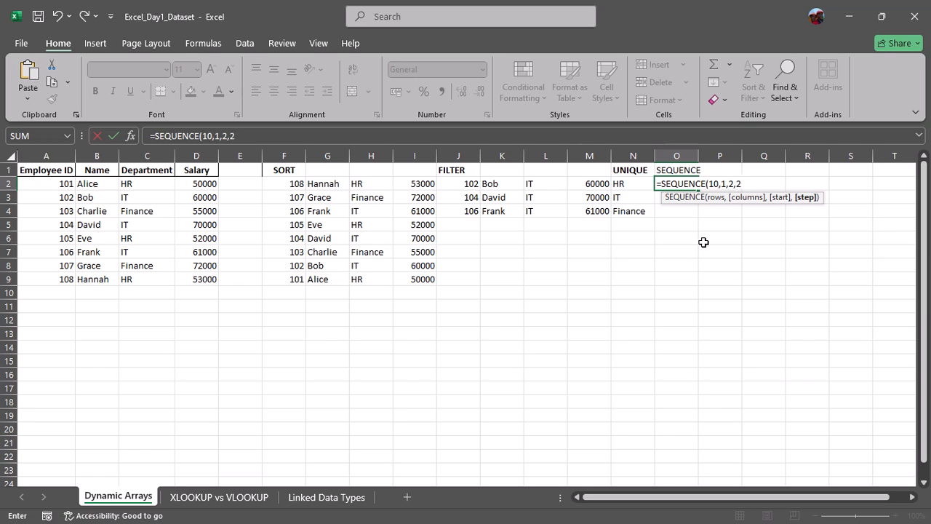
type(")")
key("Return")
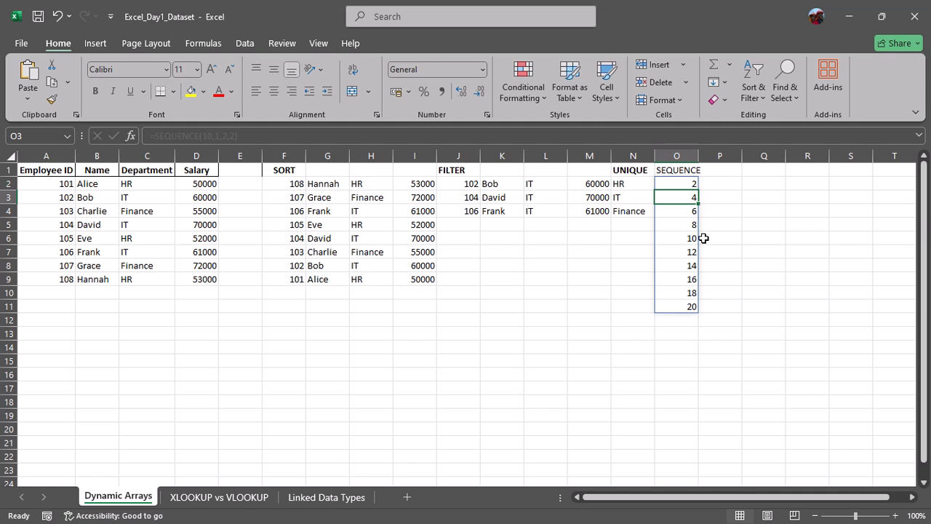
Make the SEQUENCE heading in cell O1 bold and autofit the width of column O.
left_click(695, 183)
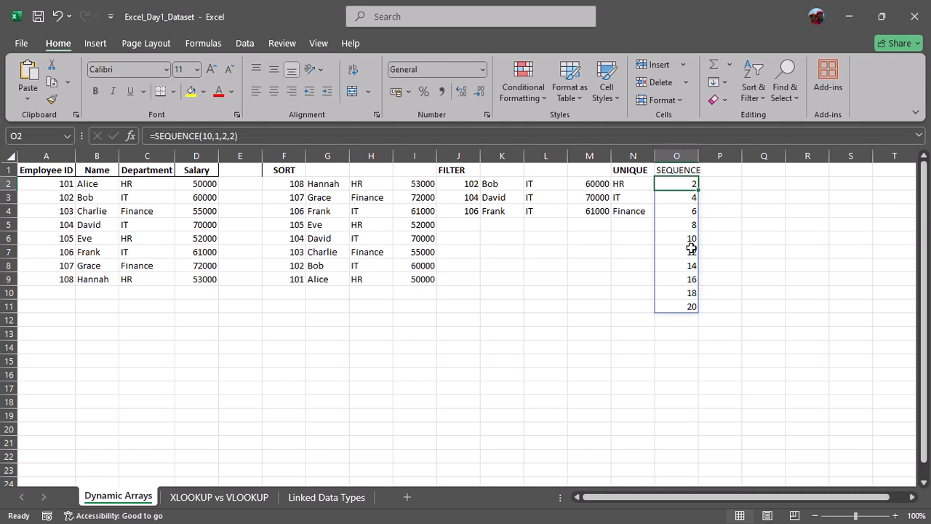
left_click(677, 170)
left_click(95, 91)
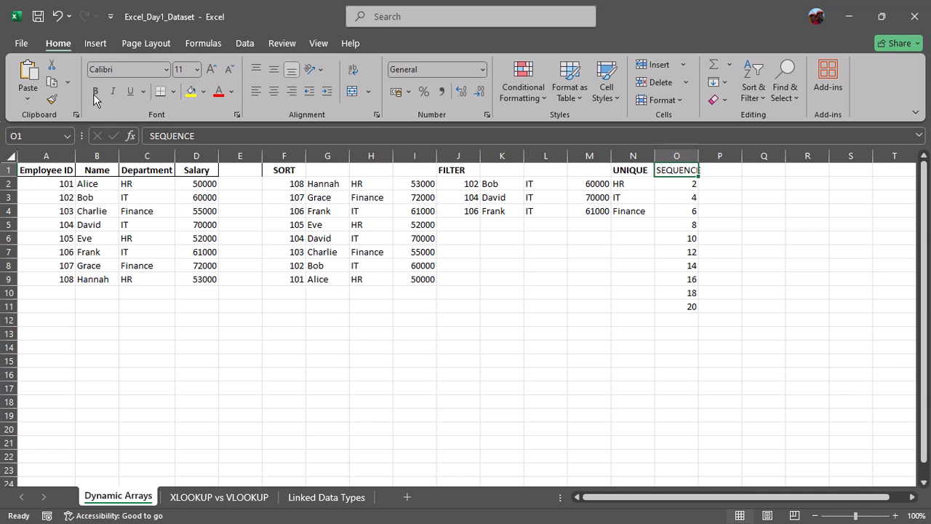
double_click(699, 156)
Set the columns argument of the SEQUENCE formula in O2 to 2, giving =SEQUENCE(10,2,2,2).
left_click(695, 188)
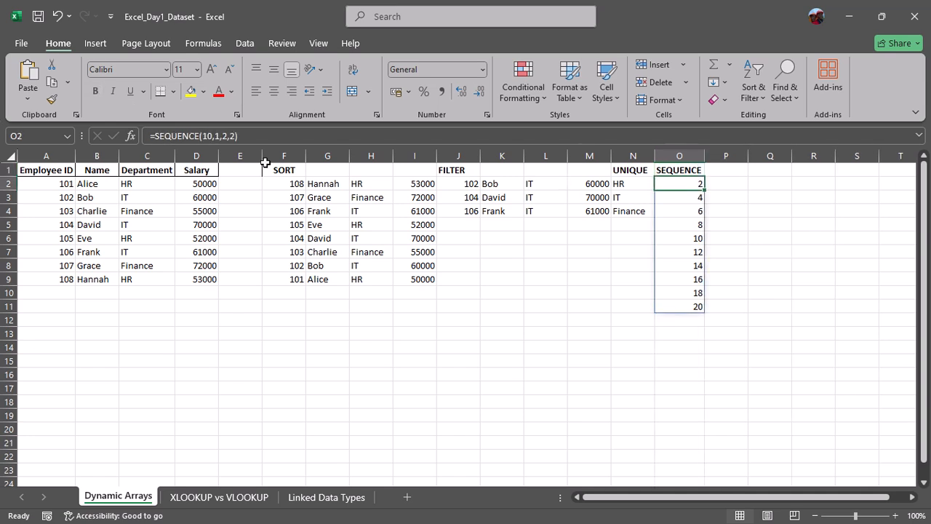
left_click(214, 136)
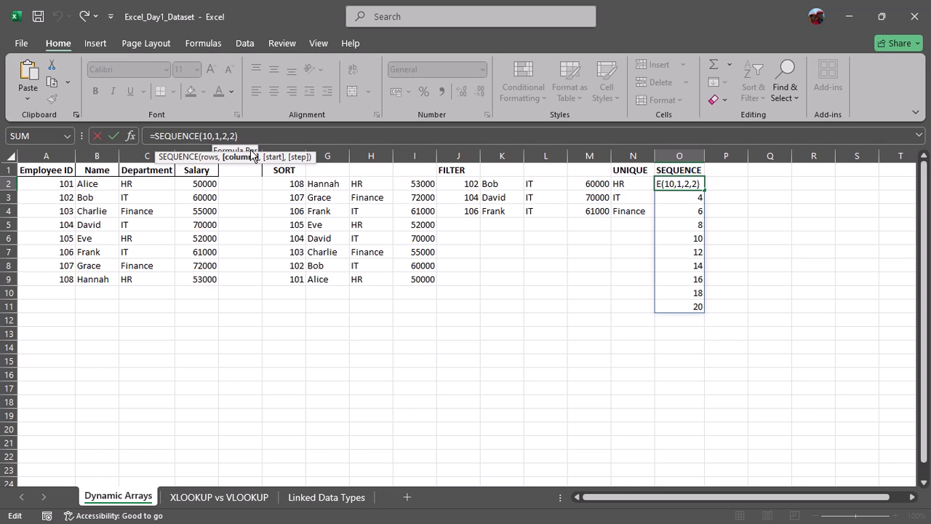
key("BackSpace")
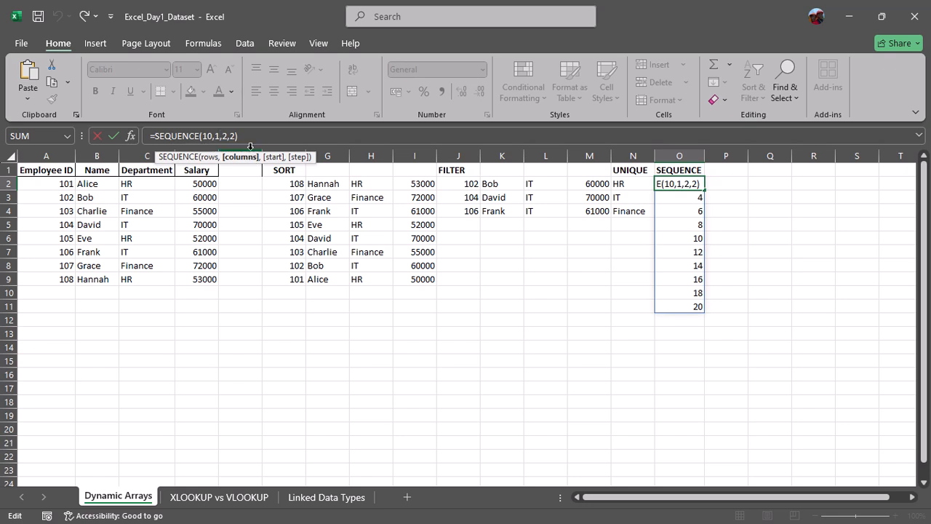
type("2")
key("Return")
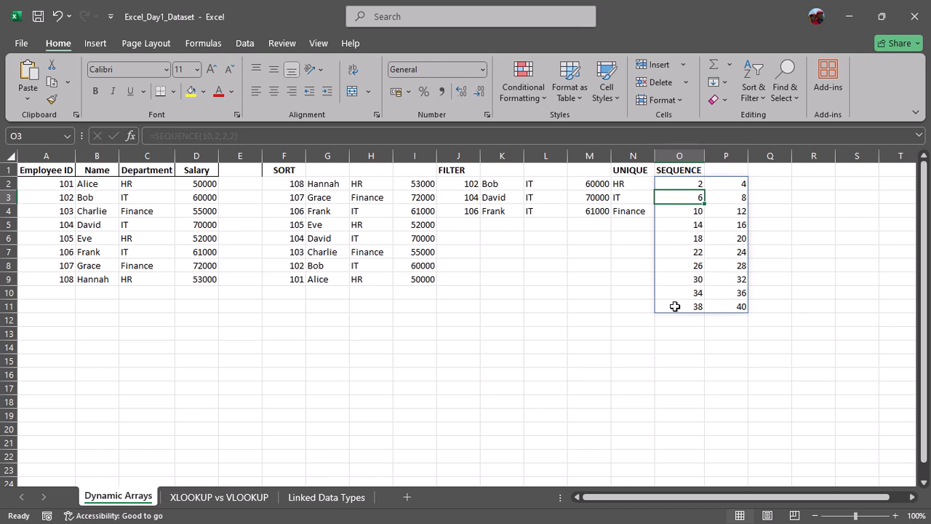
Set the start argument of the SEQUENCE formula in O2 to 3, giving =SEQUENCE(10,2,3,2).
left_click(685, 182)
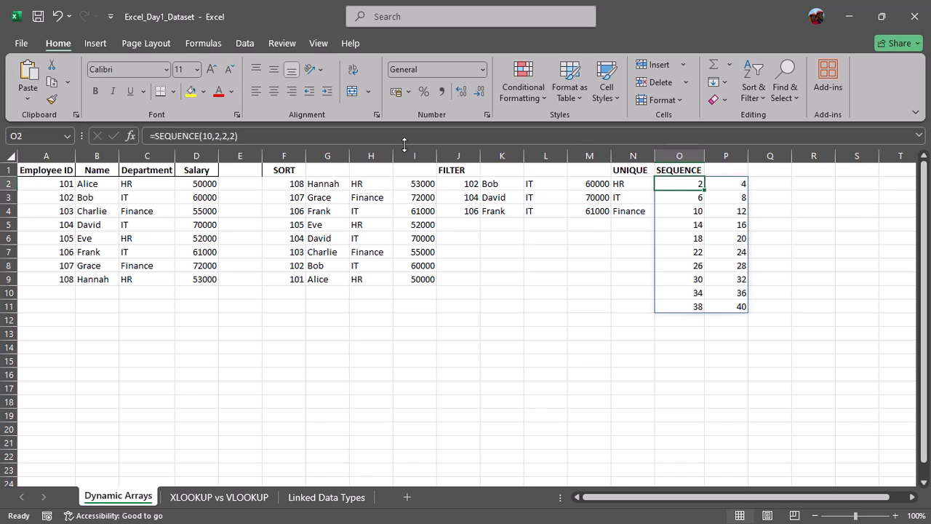
left_click(225, 135)
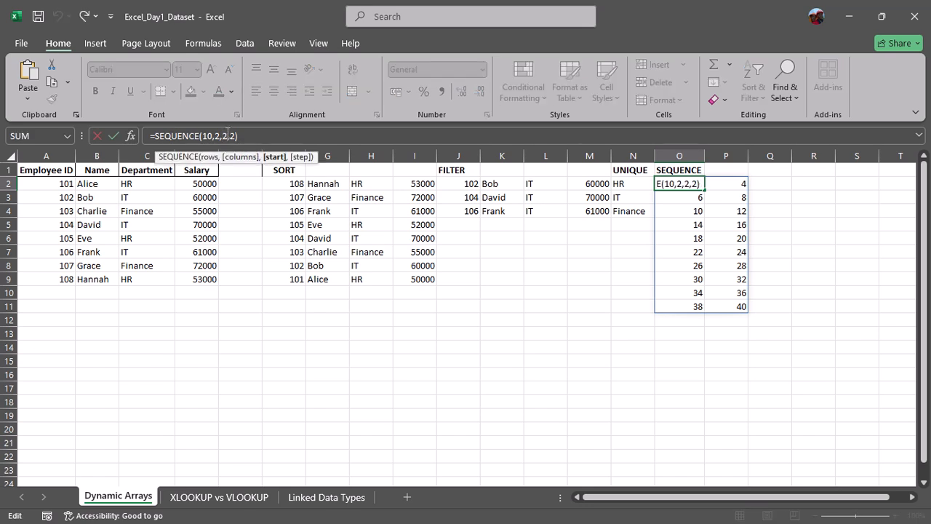
key("BackSpace")
type("3")
key("Return")
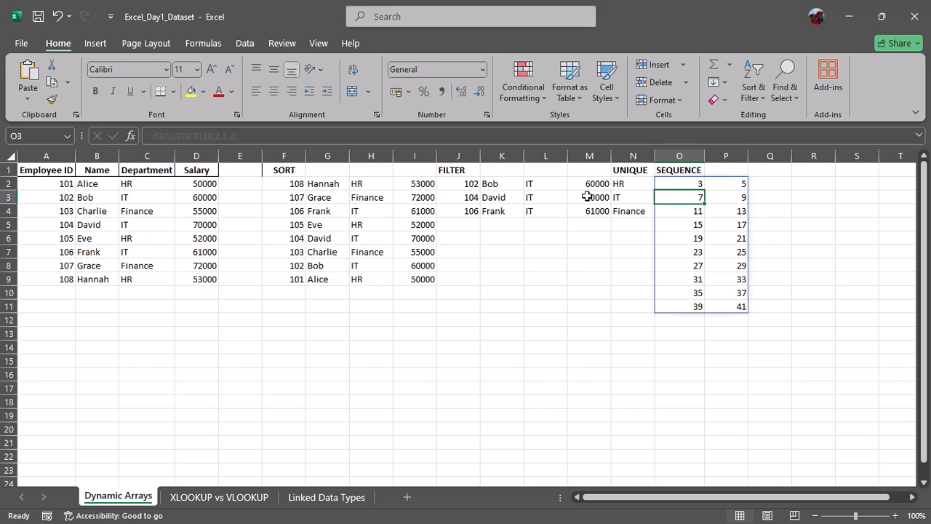
Set the start to 2 and the columns to 3 in the O2 formula, giving =SEQUENCE(10,3,2,2).
left_click(682, 185)
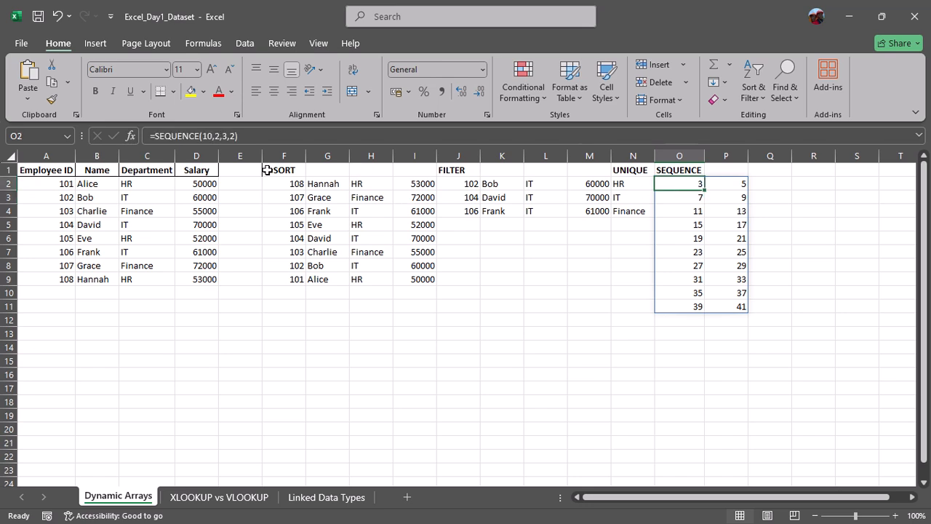
left_click(227, 136)
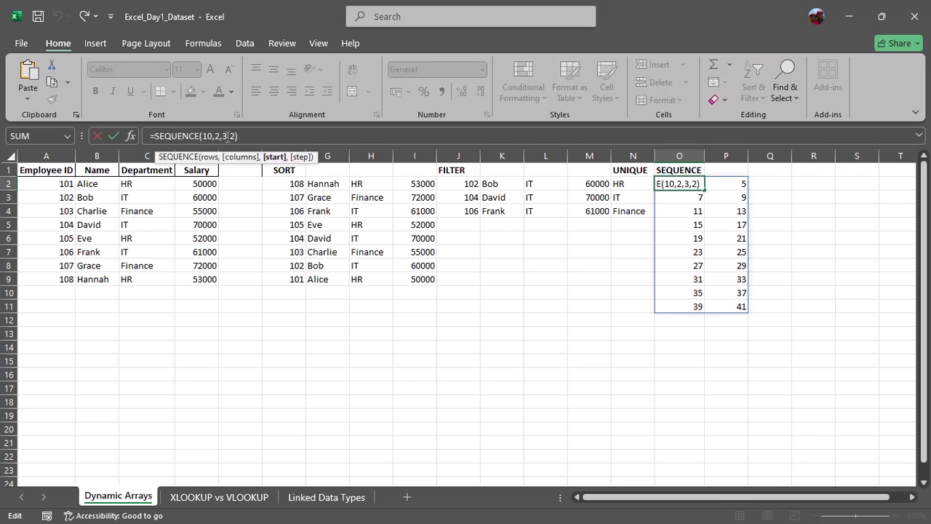
key("BackSpace")
type("2")
left_click(219, 136)
key("BackSpace")
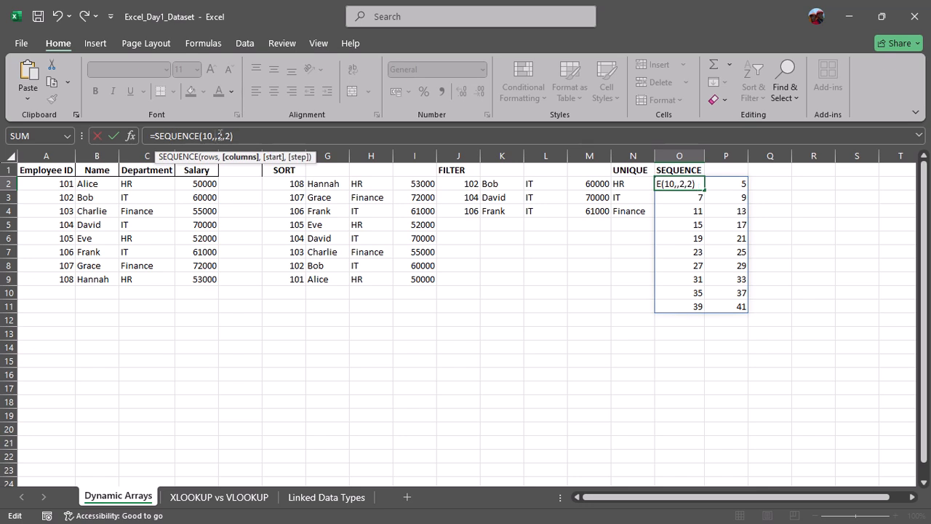
type("3")
key("Return")
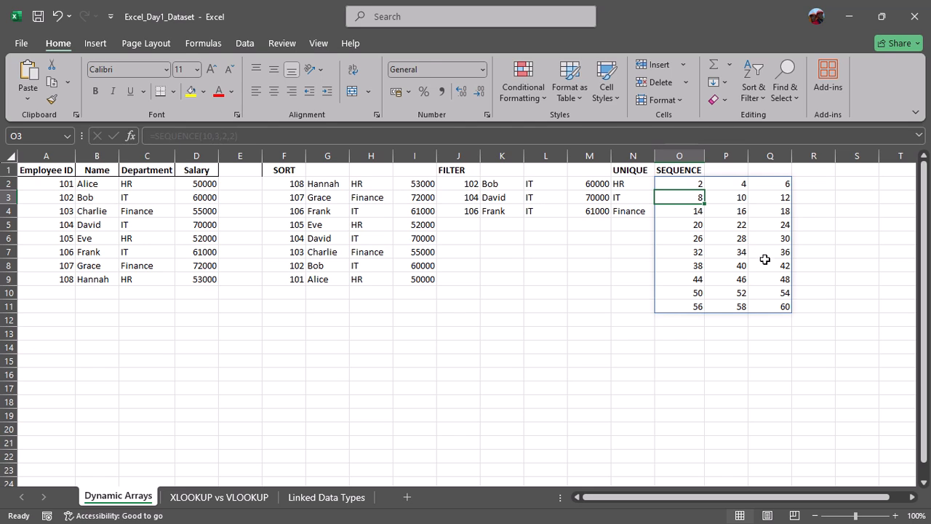
Enter the heading RANDOM in cell R1 and make it bold.
left_click(810, 168)
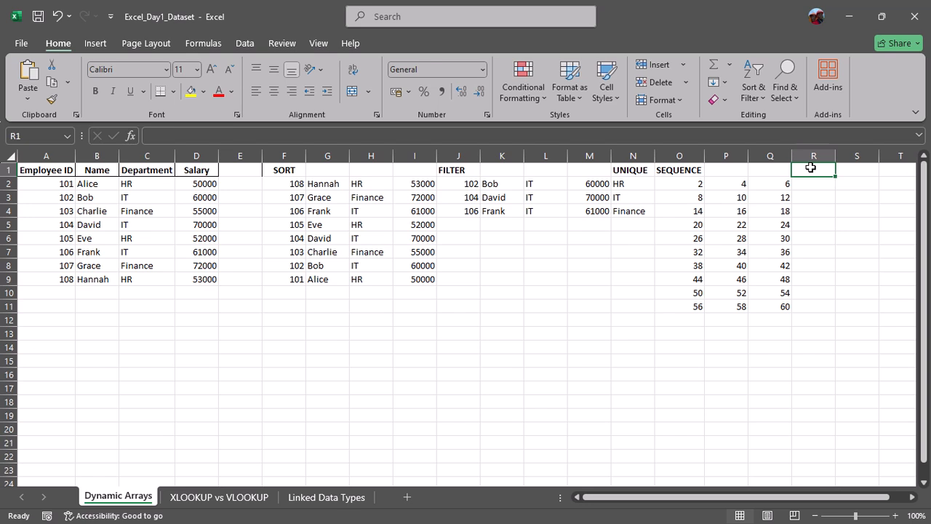
type("RAN")
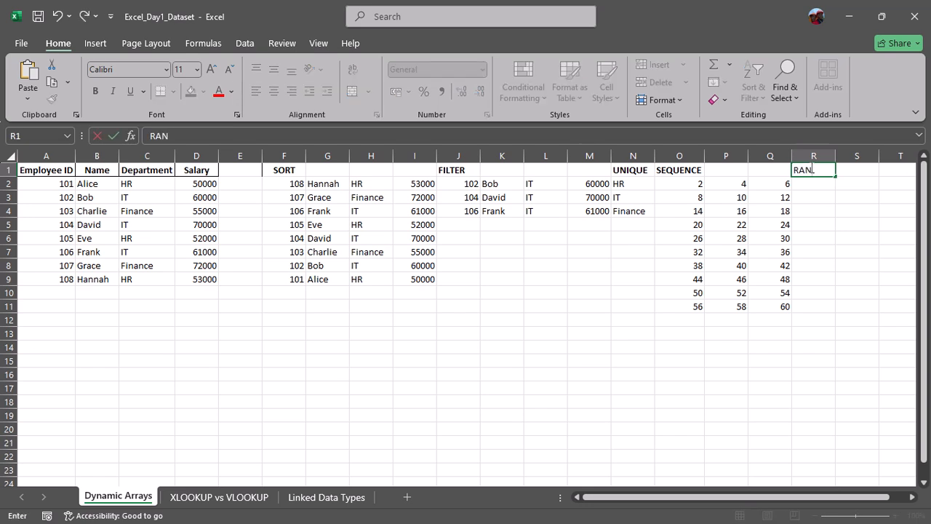
type("DAN")
key("BackSpace")
key("BackSpace")
type("OM")
key("Return")
left_click(813, 169)
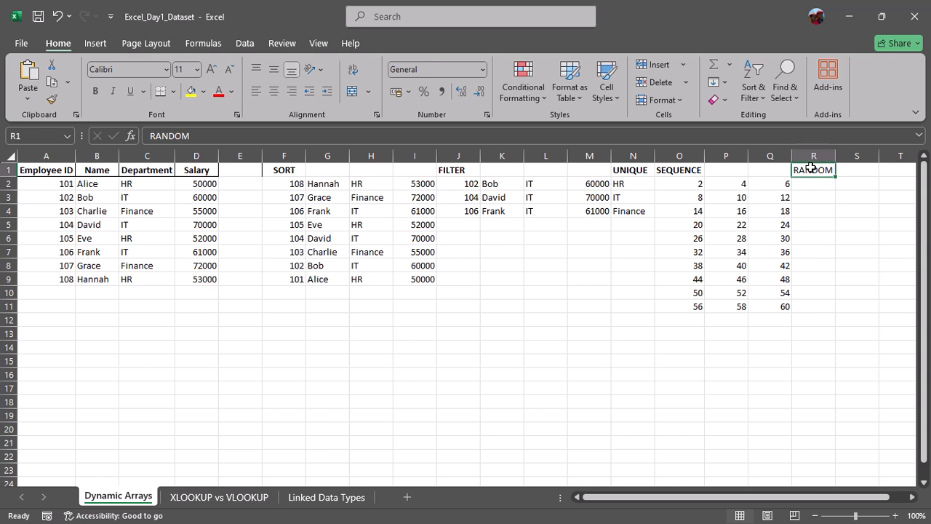
left_click(95, 91)
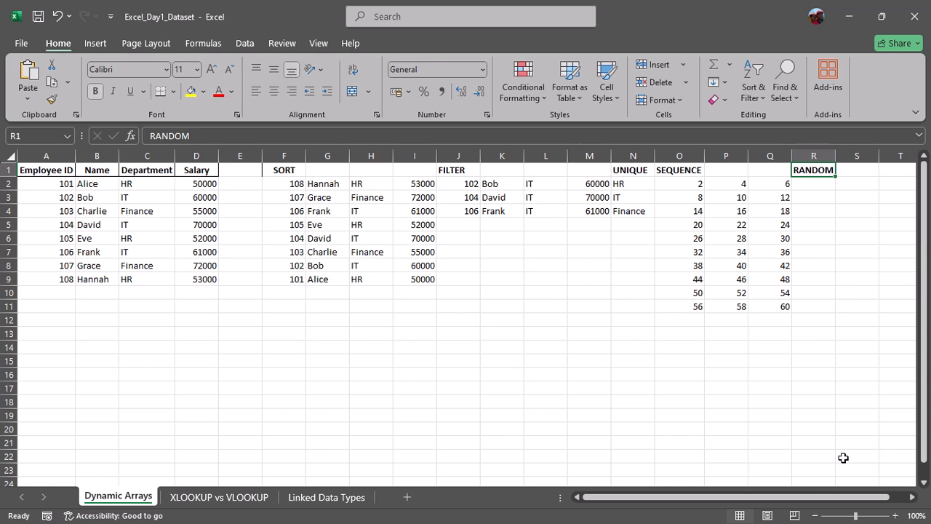
Enter =RANDARRAY(5,1,1,100,TRUE) in cell R2 to generate five random integers between 1 and 100.
key("Down")
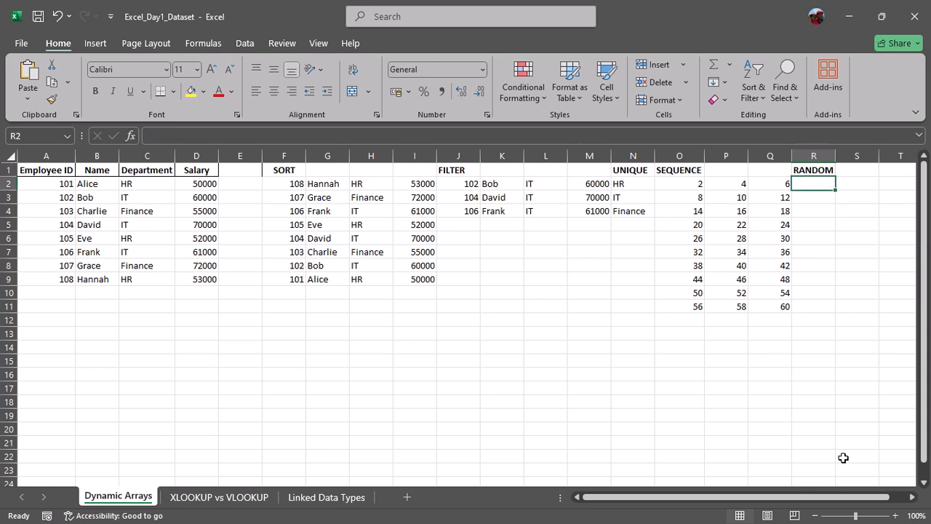
type("=")
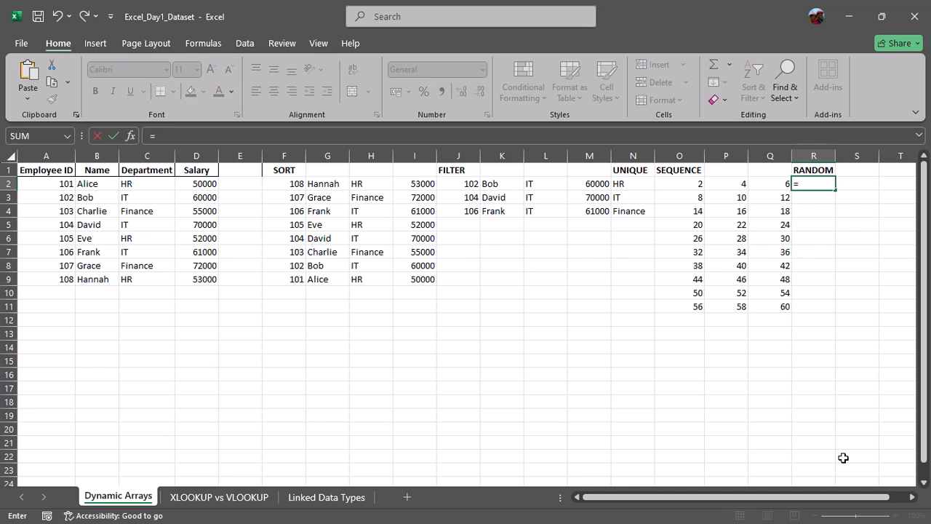
type("RANDA")
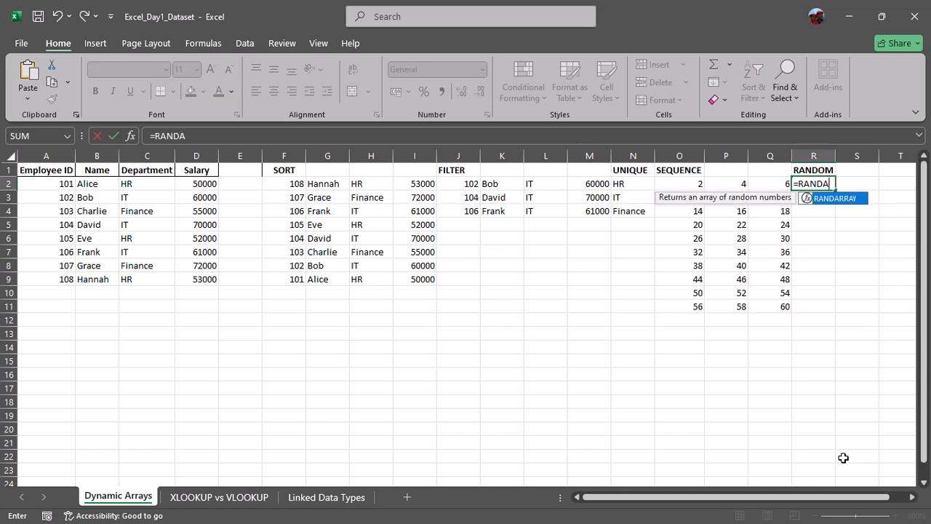
double_click(844, 203)
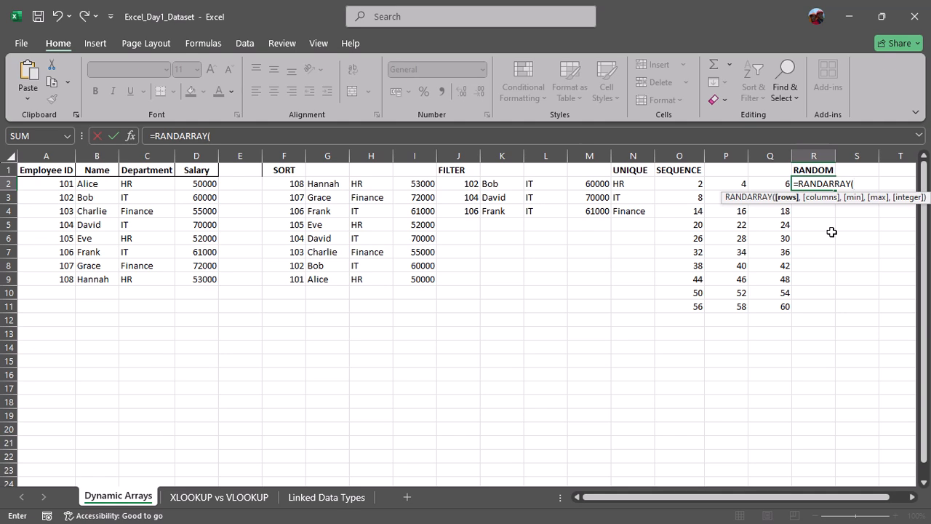
type("5")
type(",")
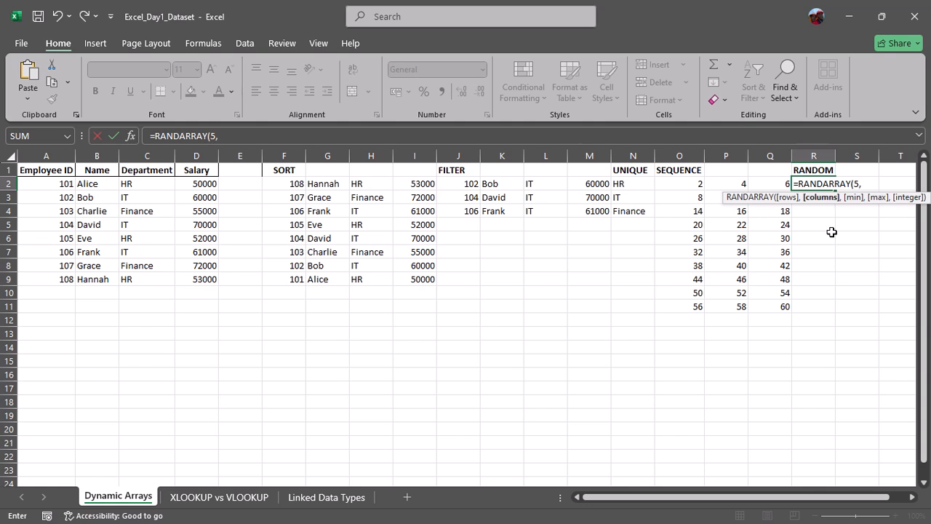
type("1")
type(",1,")
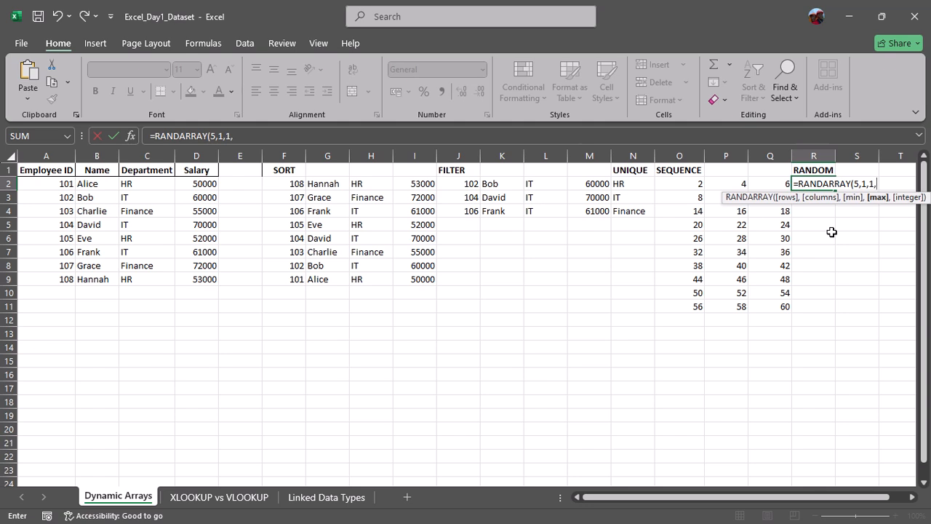
type("100,")
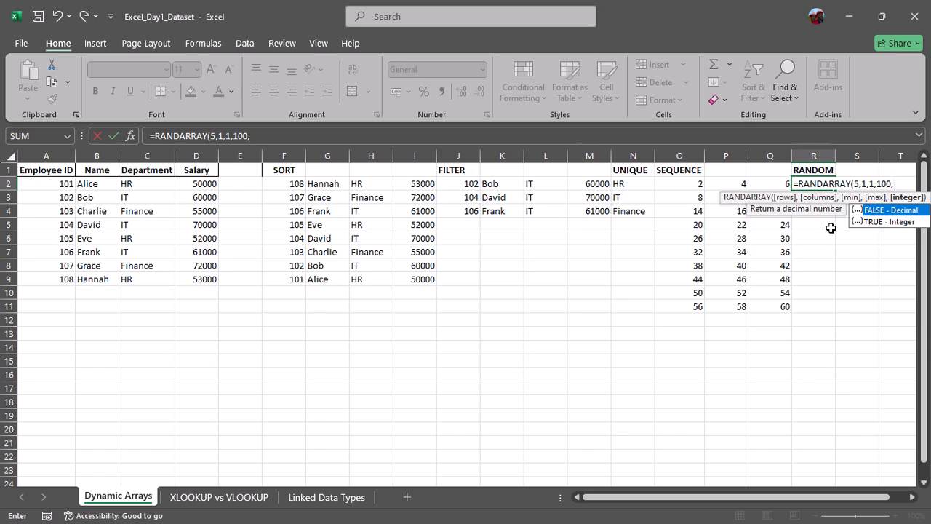
type("TRUE")
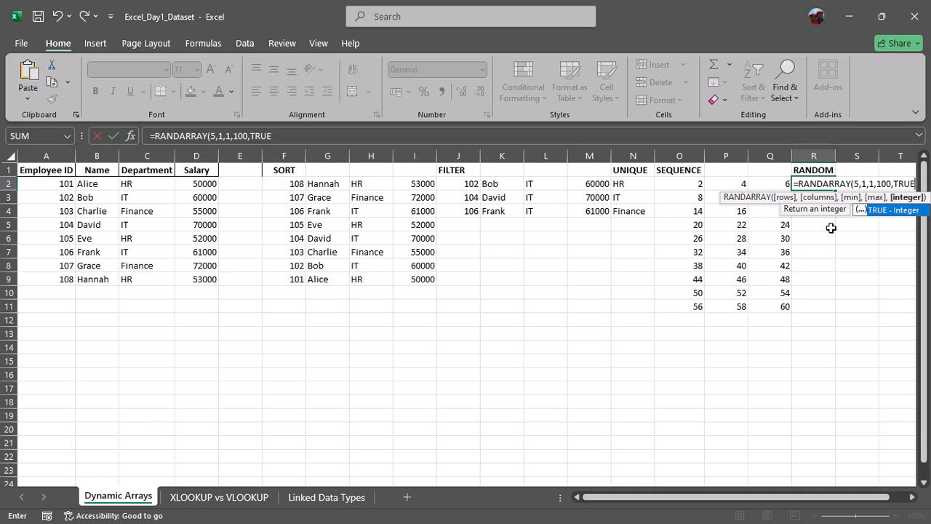
type(")")
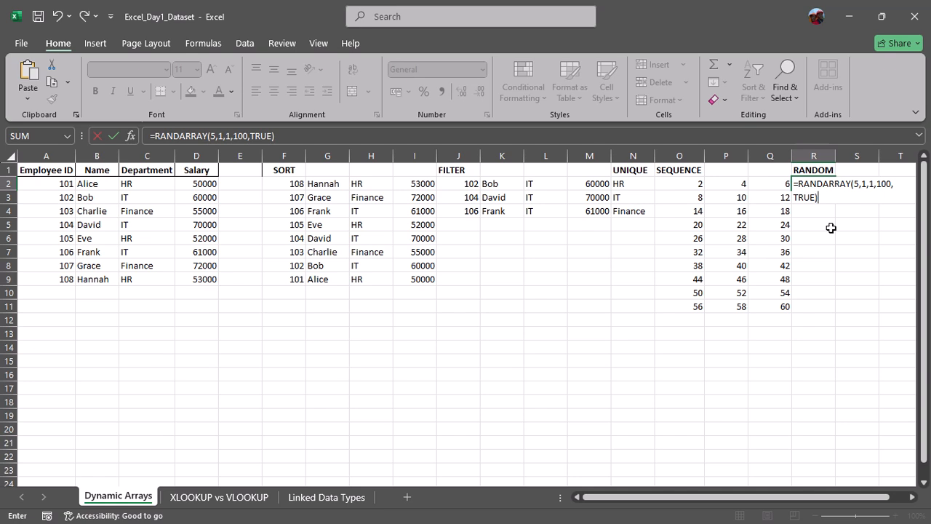
key("Return")
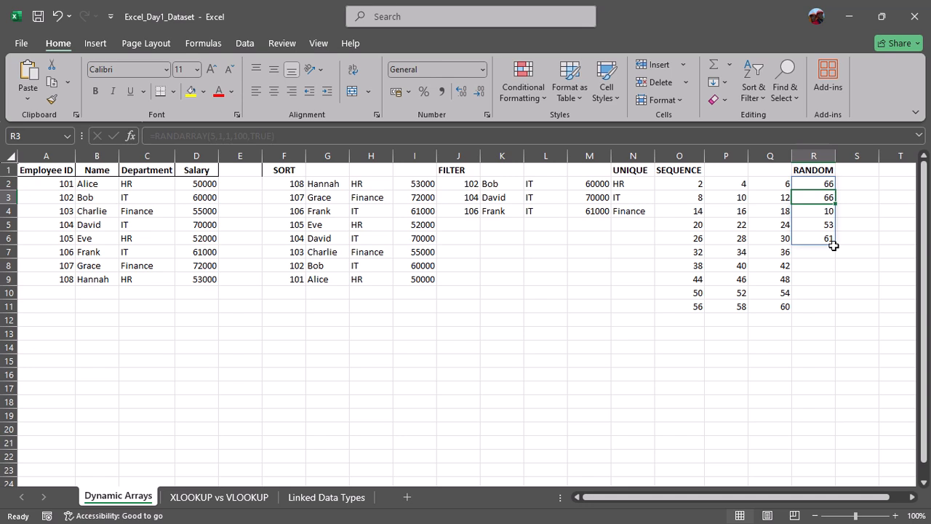
Set the integer argument of the RANDARRAY formula in R2 to FALSE, giving =RANDARRAY(5,1,1,100,FALSE).
left_click(828, 184)
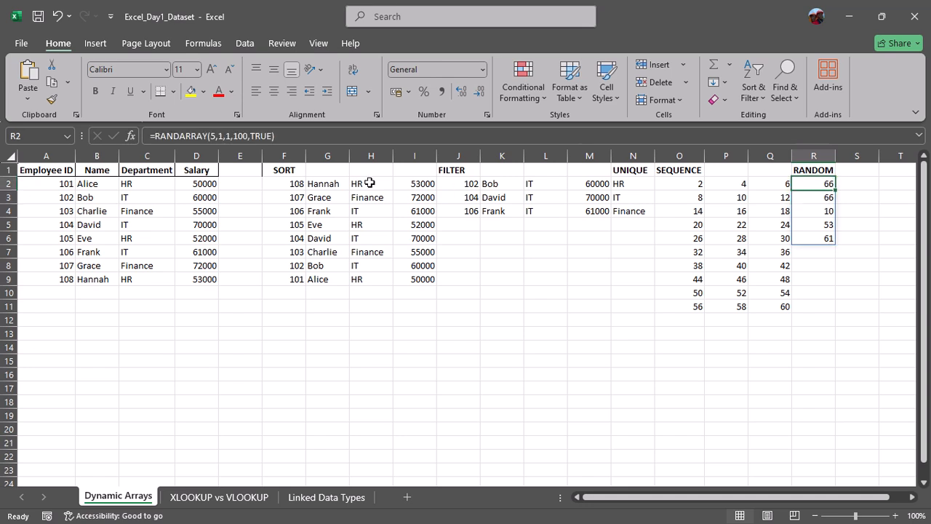
left_click(271, 136)
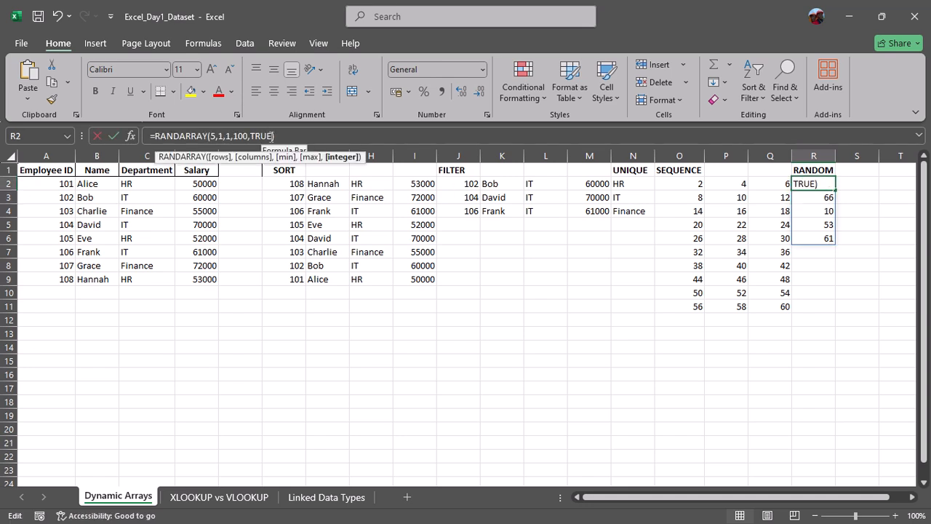
key("BackSpace")
key("BackSpace")
key("BackSpace")
key("BackSpace")
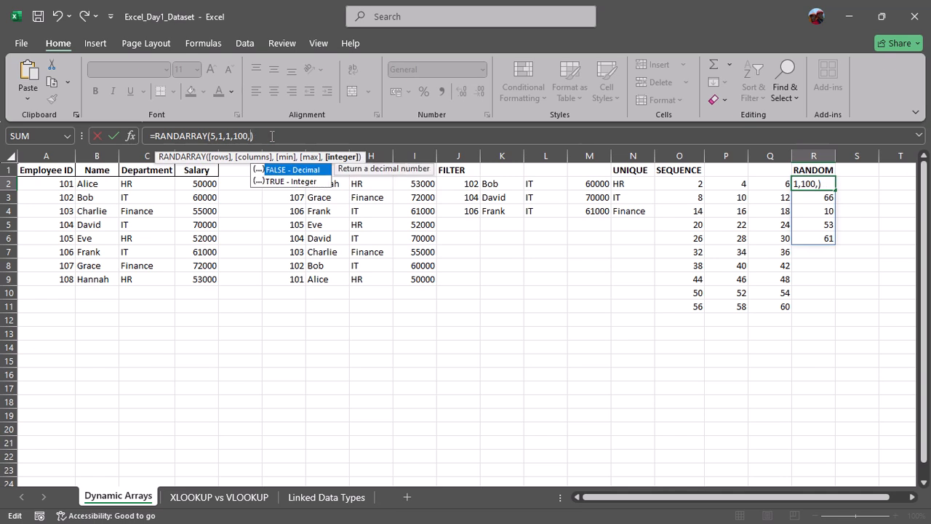
type("FA")
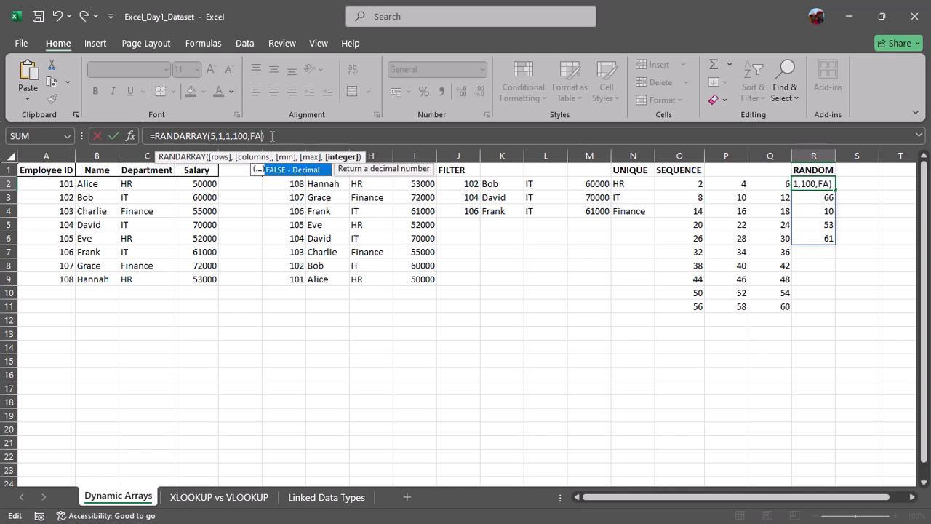
type("LSE")
key("Return")
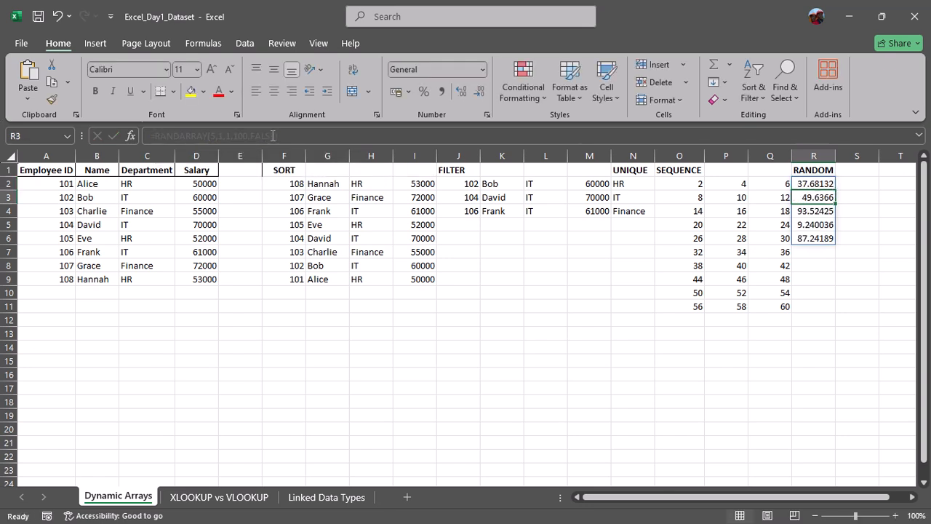
left_click(829, 279)
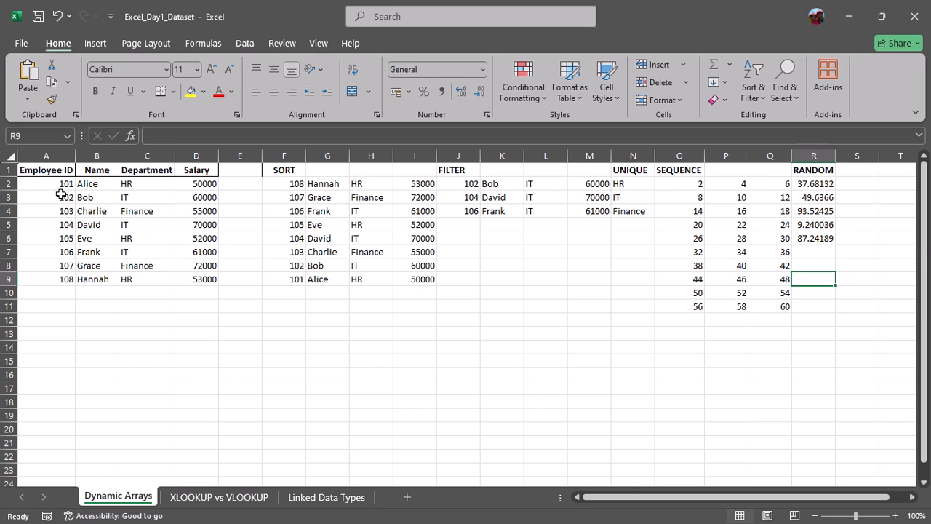
Clear the employee data in A2:D9 to test the dependent FILTER formula in J2, and undo the deletion.
left_click_drag(58, 183, 207, 279)
key("Delete")
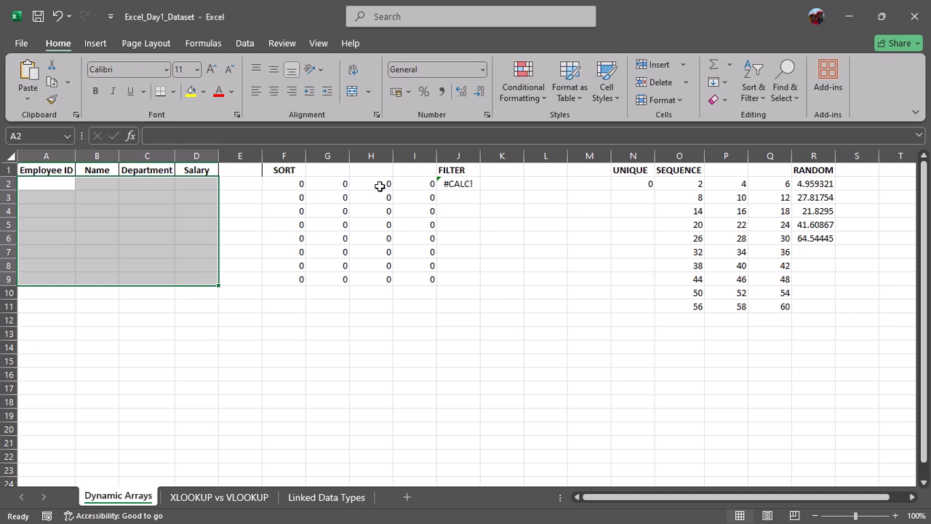
left_click(458, 184)
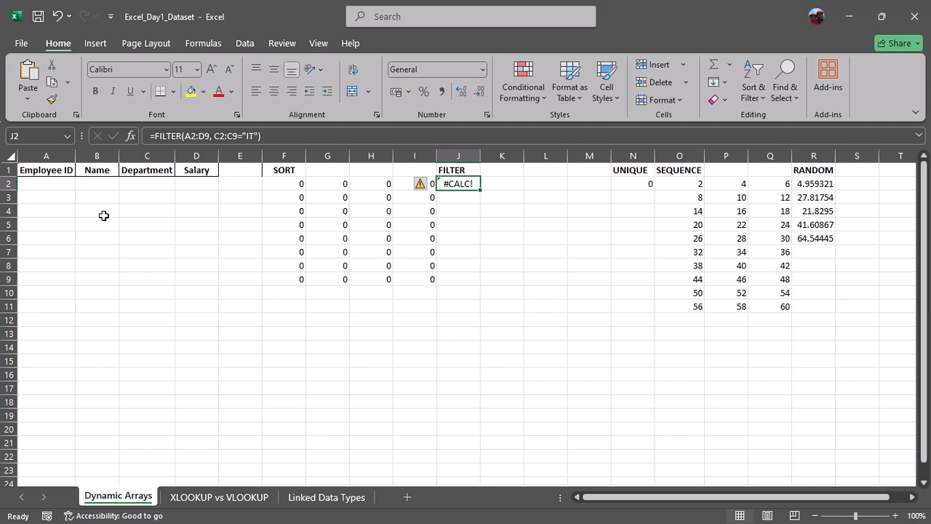
key("ctrl+z")
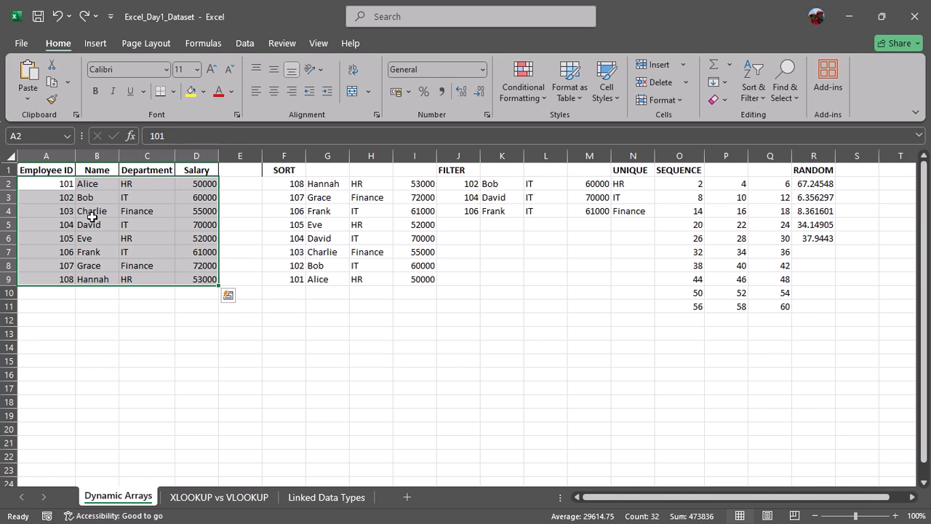
left_click(136, 228)
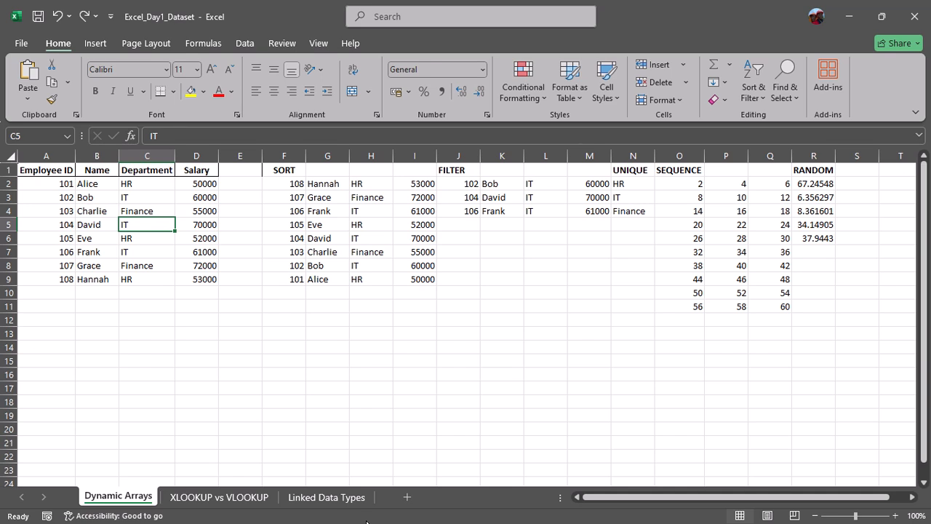
mouse_move(456, 5)
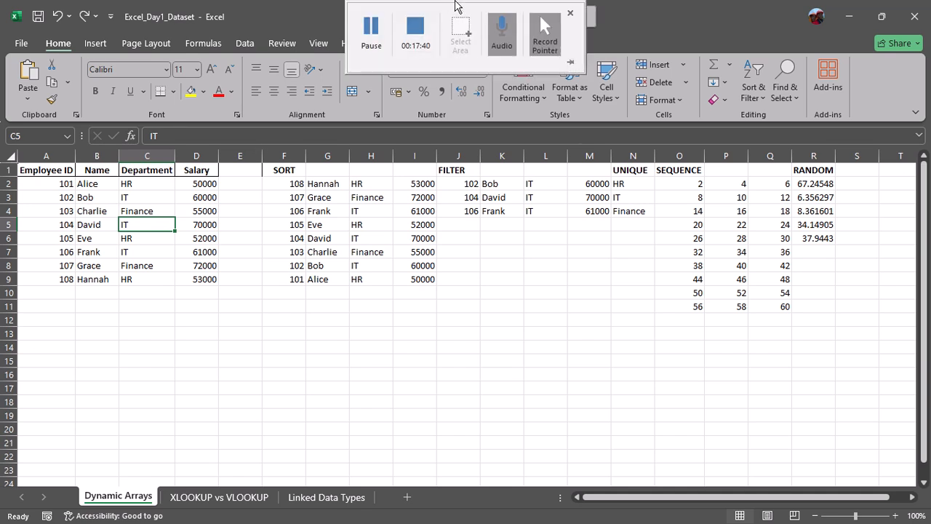